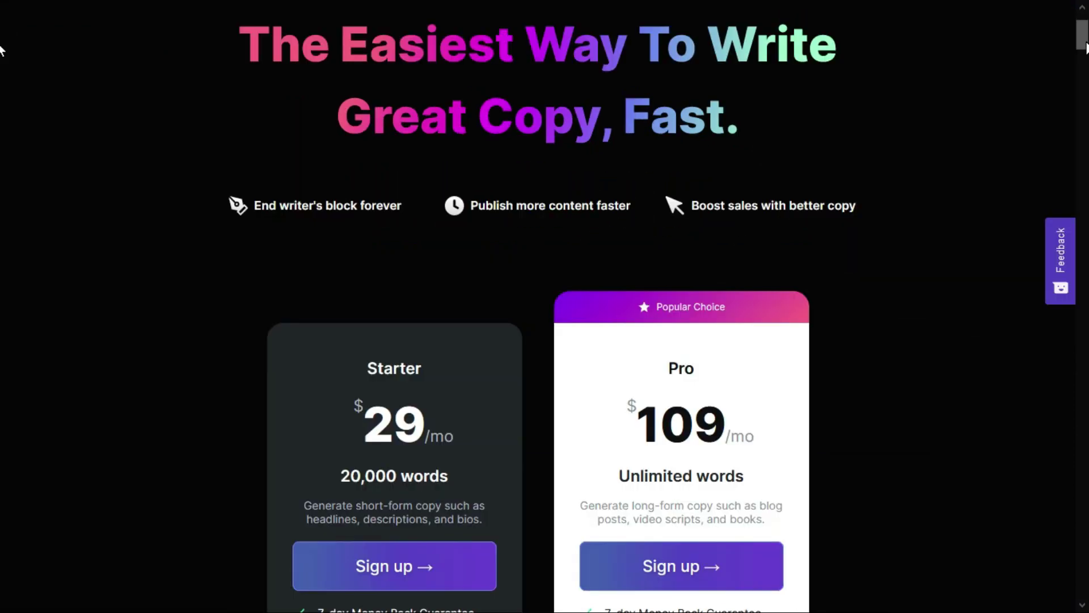
pyautogui.moveTo(1085, 49); pyautogui.dragTo(1085, 60)
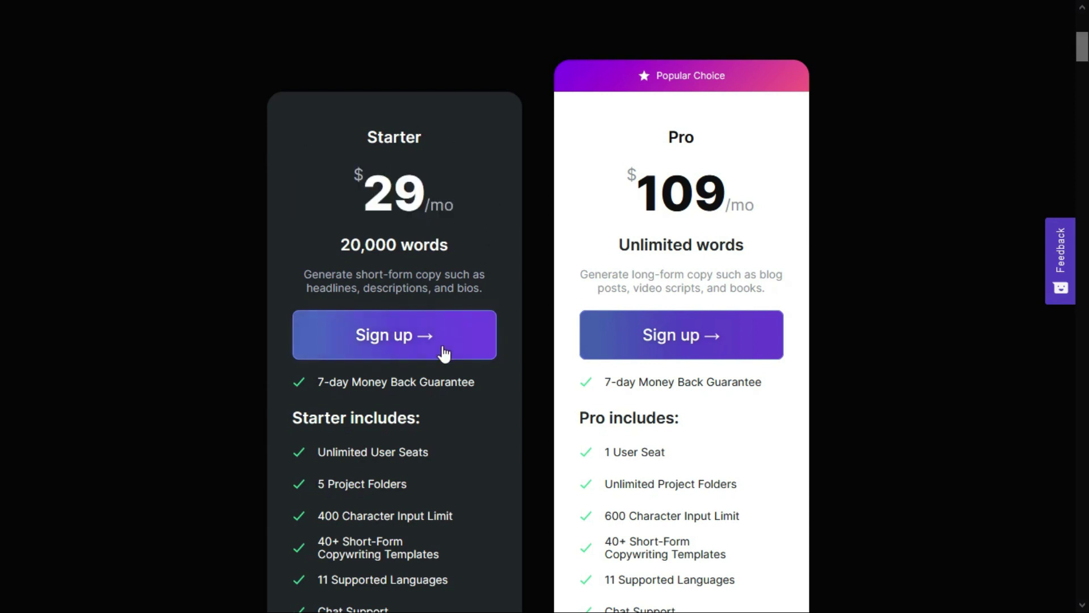
pyautogui.moveTo(470, 242)
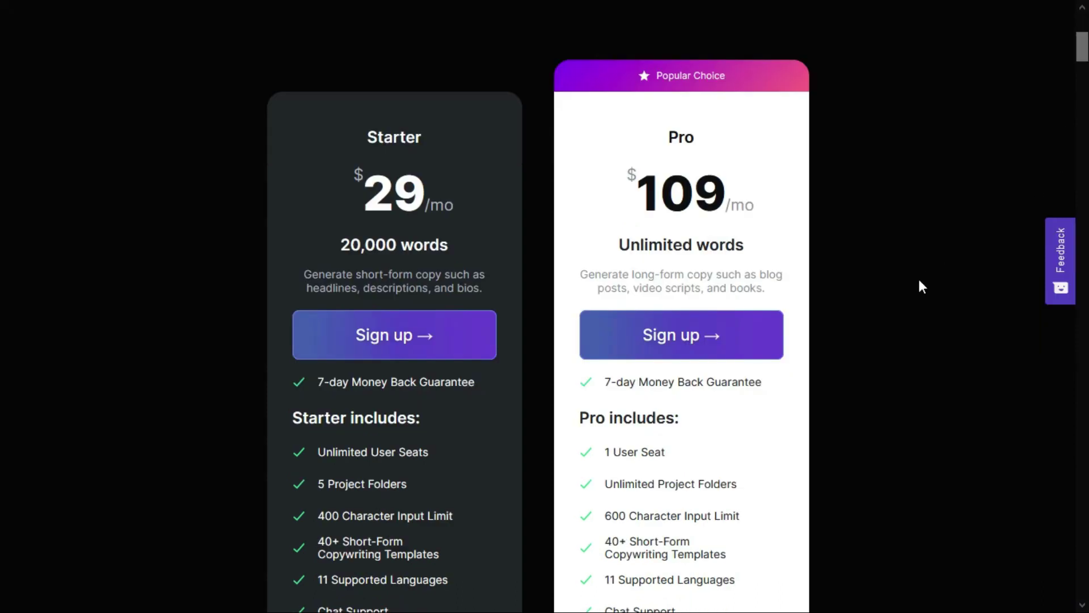
pyautogui.scroll(-3, 919, 282)
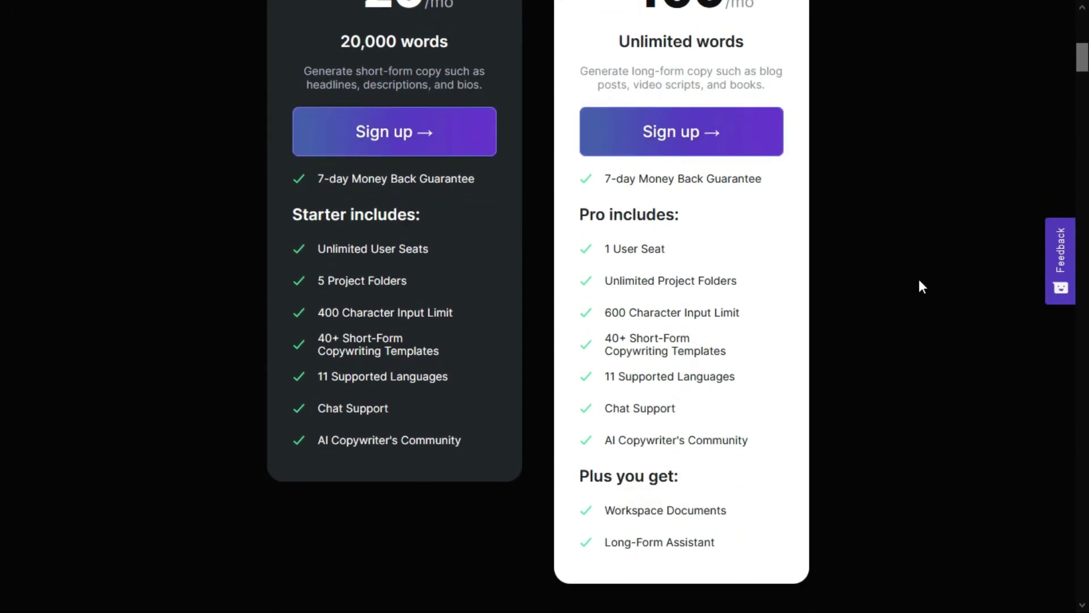
pyautogui.scroll(2, 919, 281)
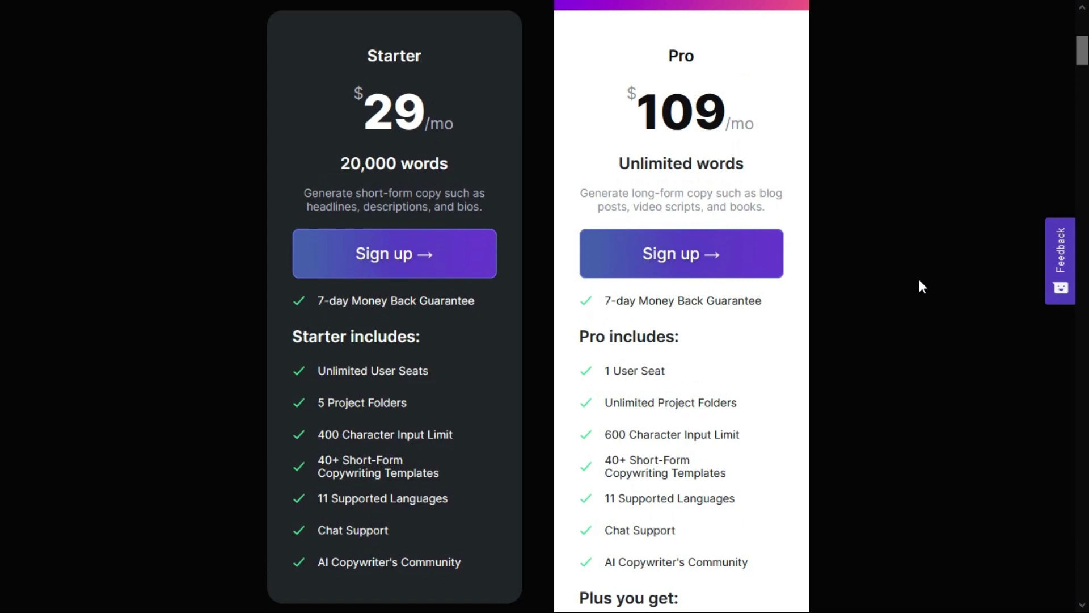
pyautogui.scroll(1, 921, 286)
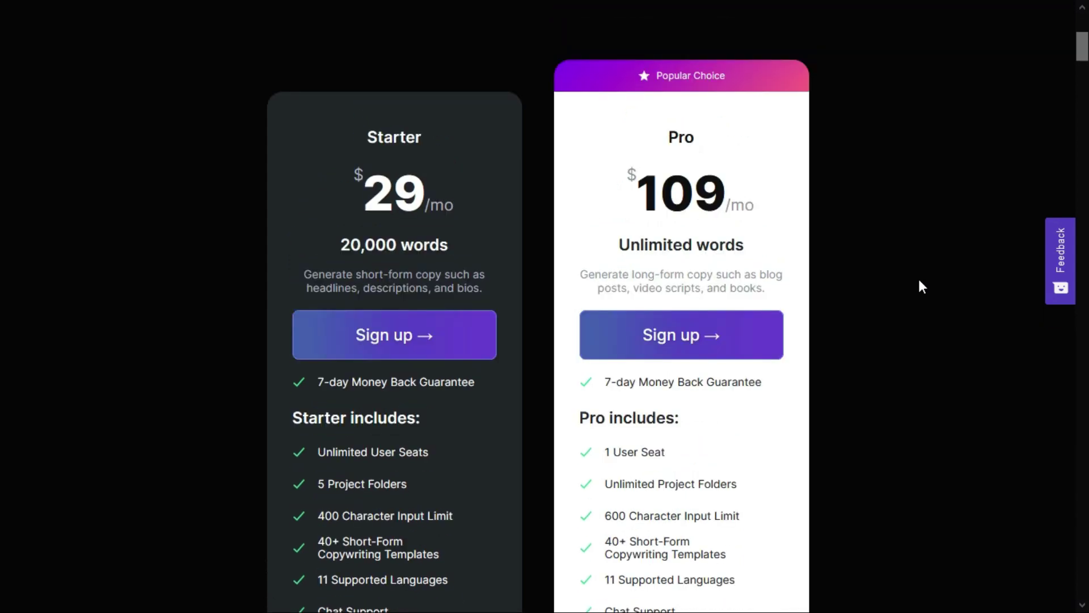
pyautogui.scroll(-2, 922, 287)
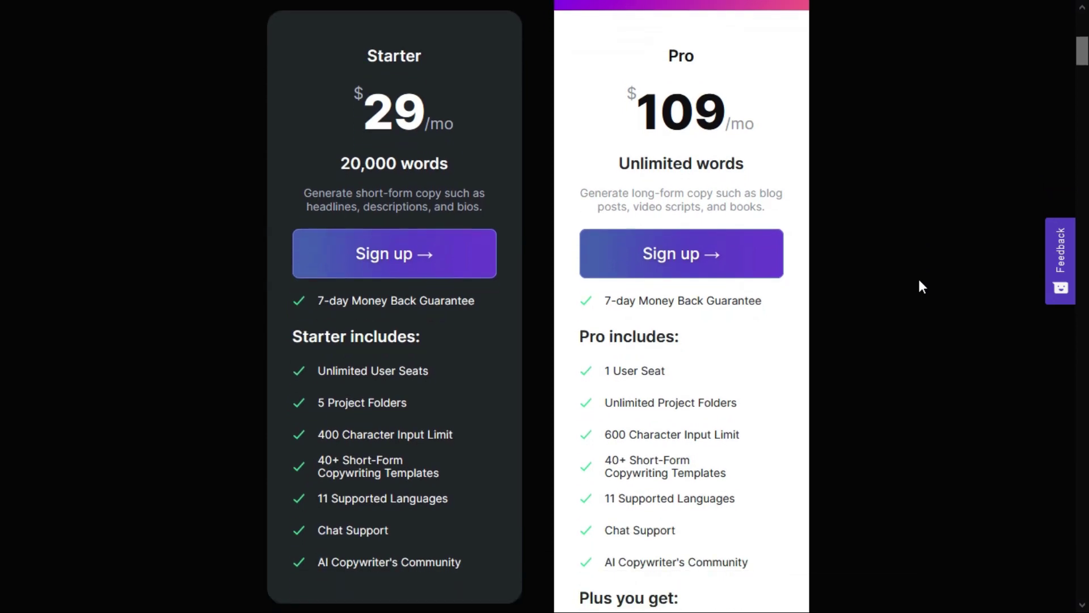
pyautogui.scroll(-1, 922, 286)
pyautogui.scroll(3, 922, 286)
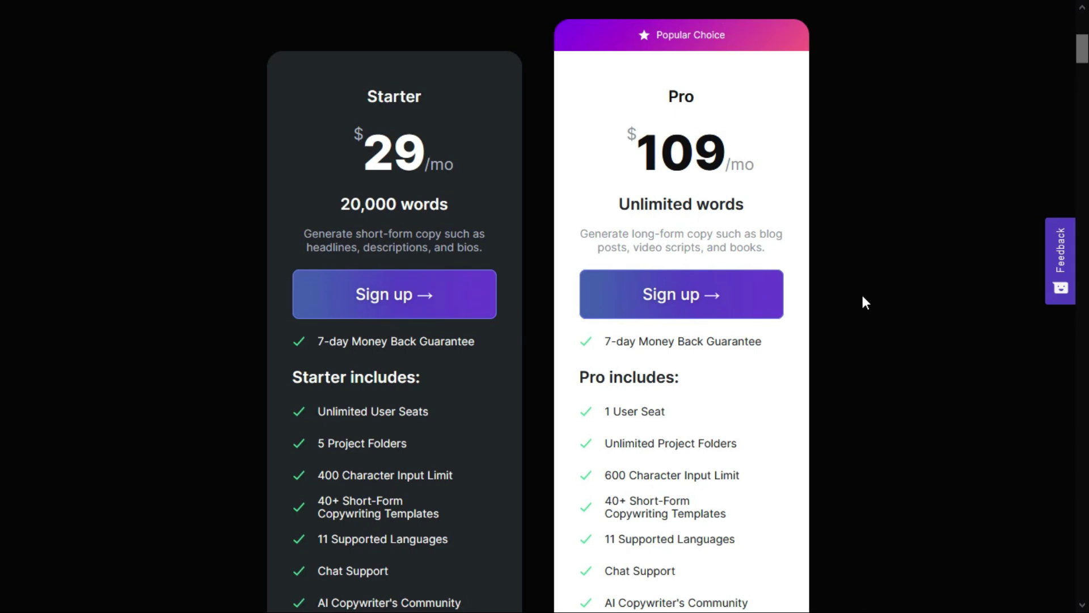
pyautogui.scroll(-2, 863, 301)
pyautogui.scroll(-2, 864, 301)
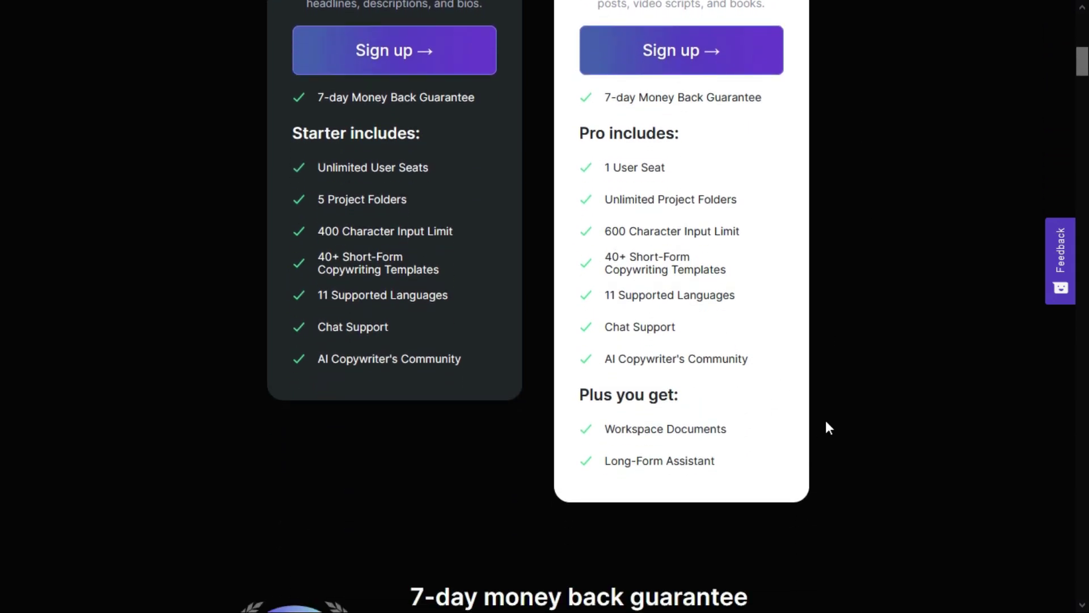
pyautogui.moveTo(641, 462)
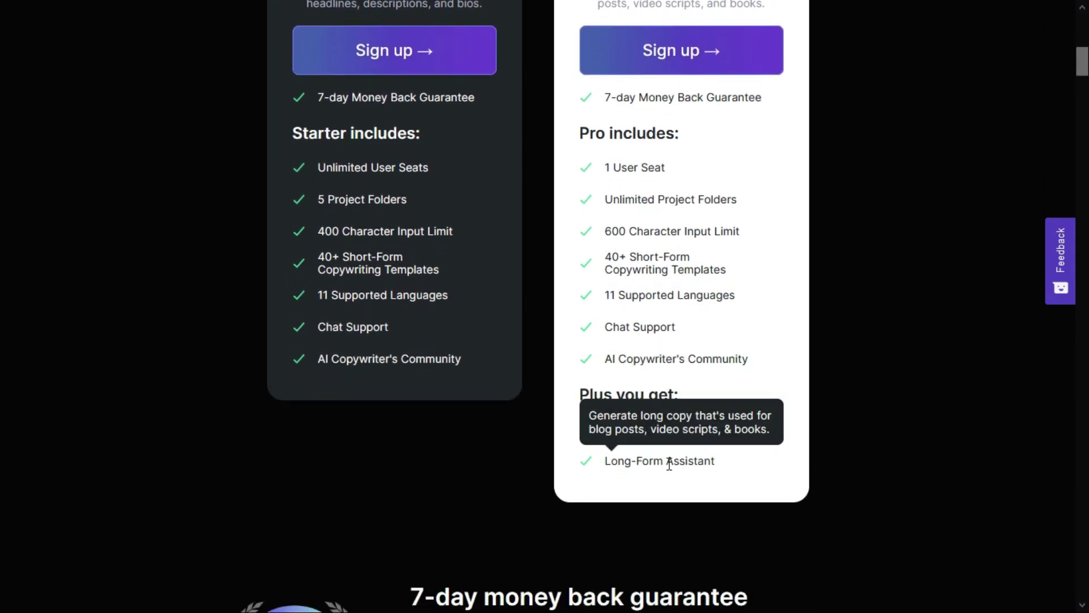
pyautogui.scroll(4, 674, 478)
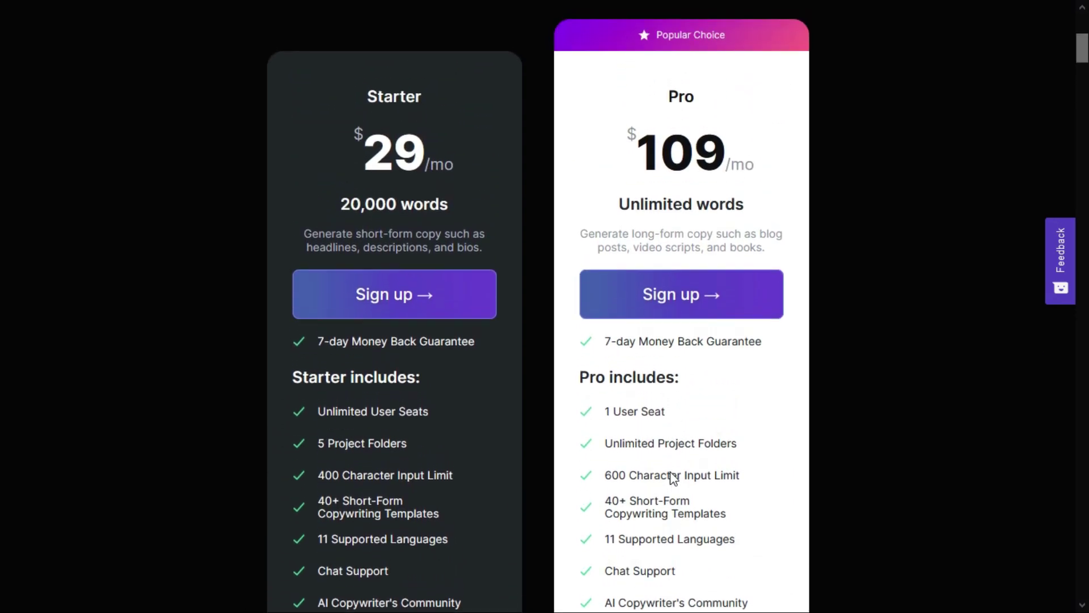
pyautogui.moveTo(672, 472)
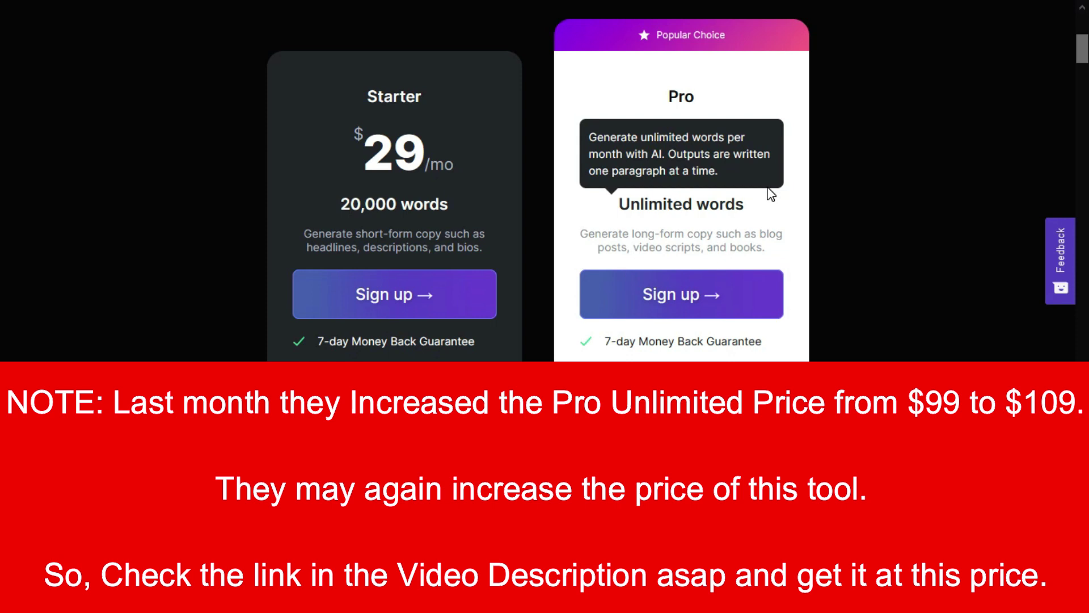
# - Scroll the pricing page to compare the Pro and Starter plan limits
pyautogui.moveTo(674, 233)
pyautogui.scroll(-1, 712, 206)
pyautogui.scroll(-4, 713, 206)
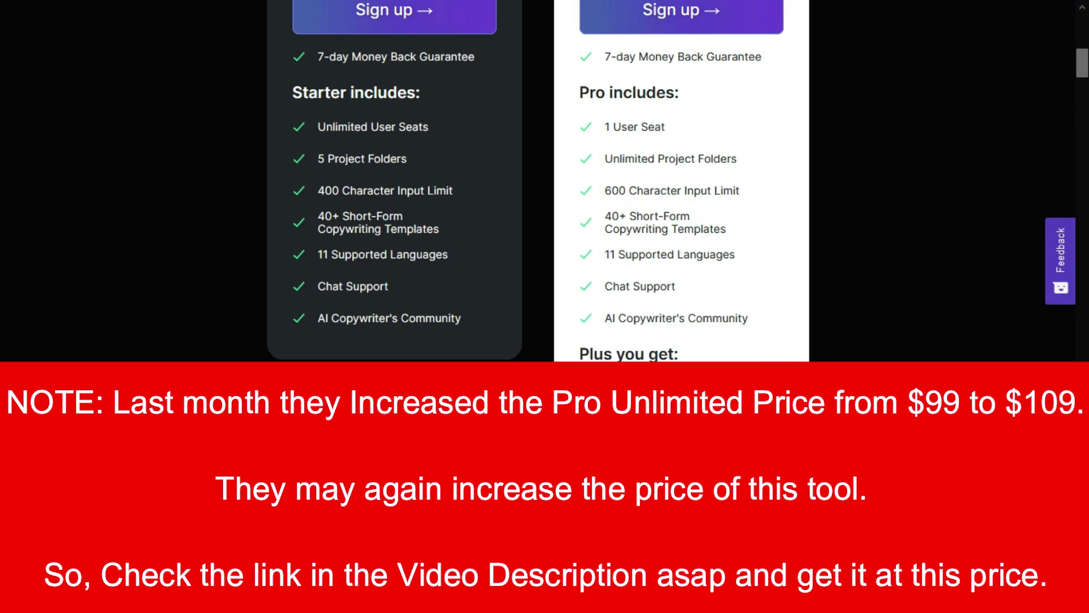
pyautogui.scroll(6, 686, 451)
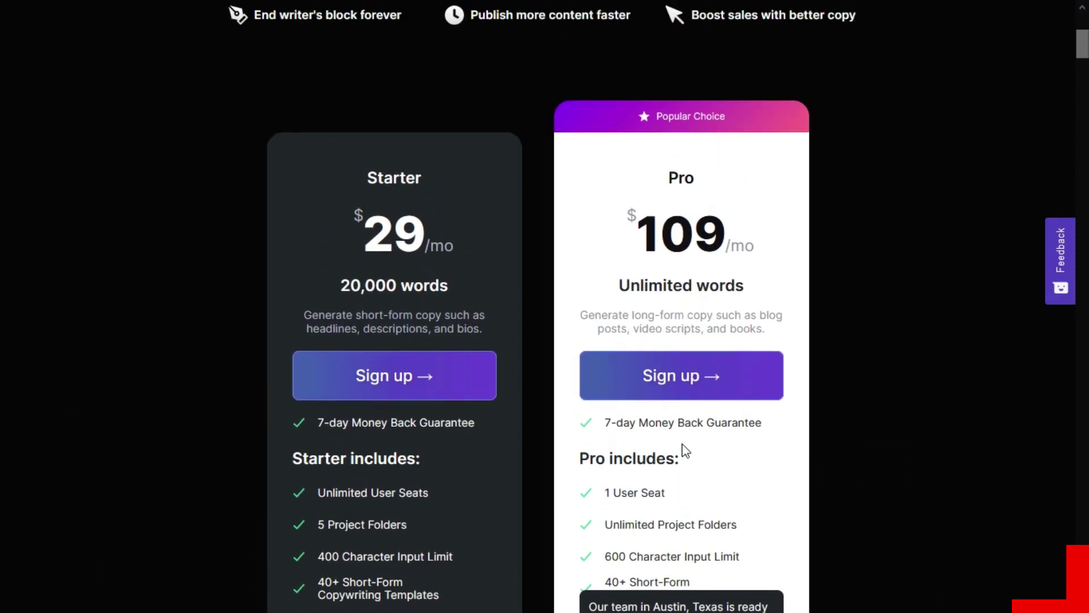
pyautogui.scroll(3, 686, 451)
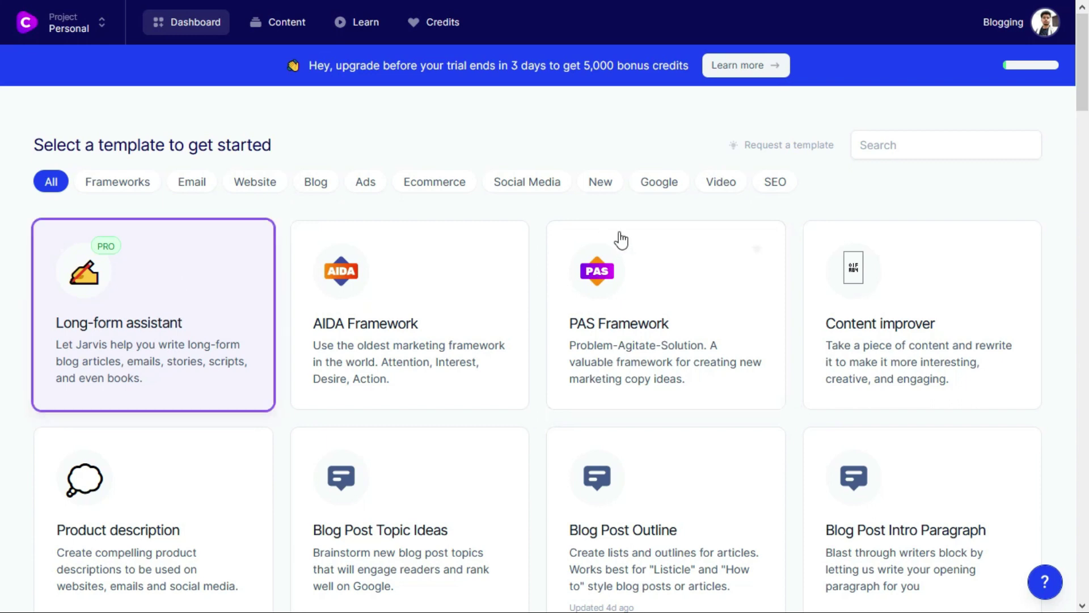
pyautogui.scroll(-4, 5, 97)
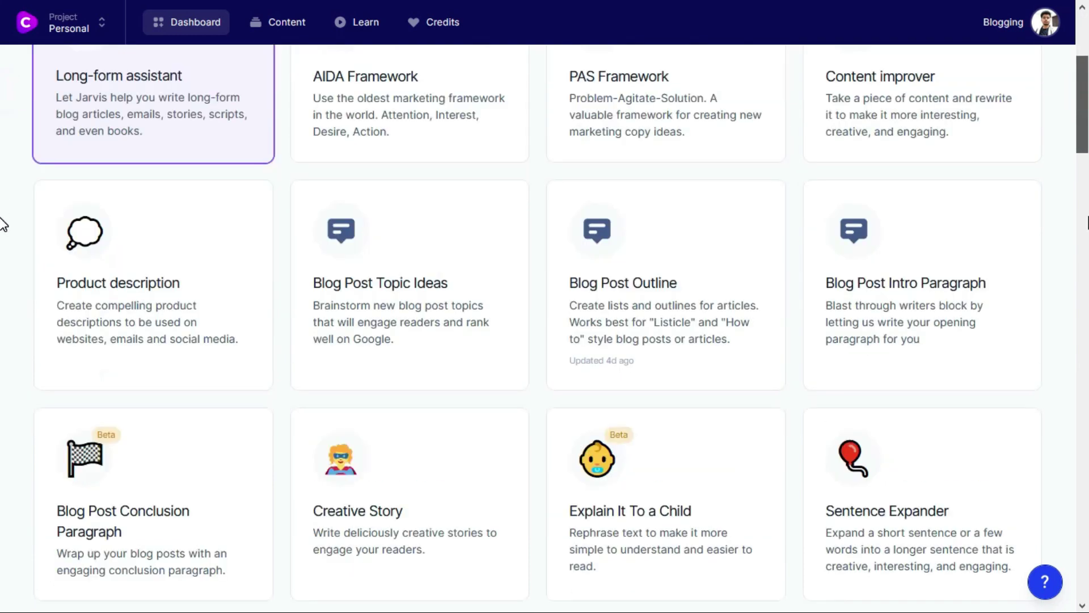
pyautogui.scroll(-20, 3, 224)
pyautogui.scroll(-5, 3, 423)
pyautogui.scroll(20, 5, 181)
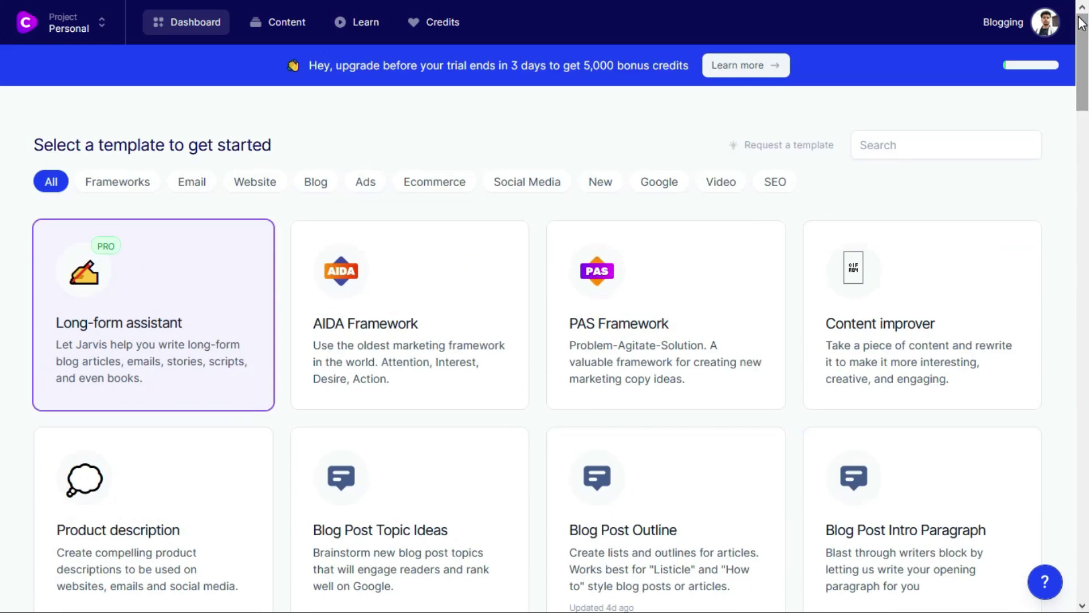
pyautogui.click(123, 181)
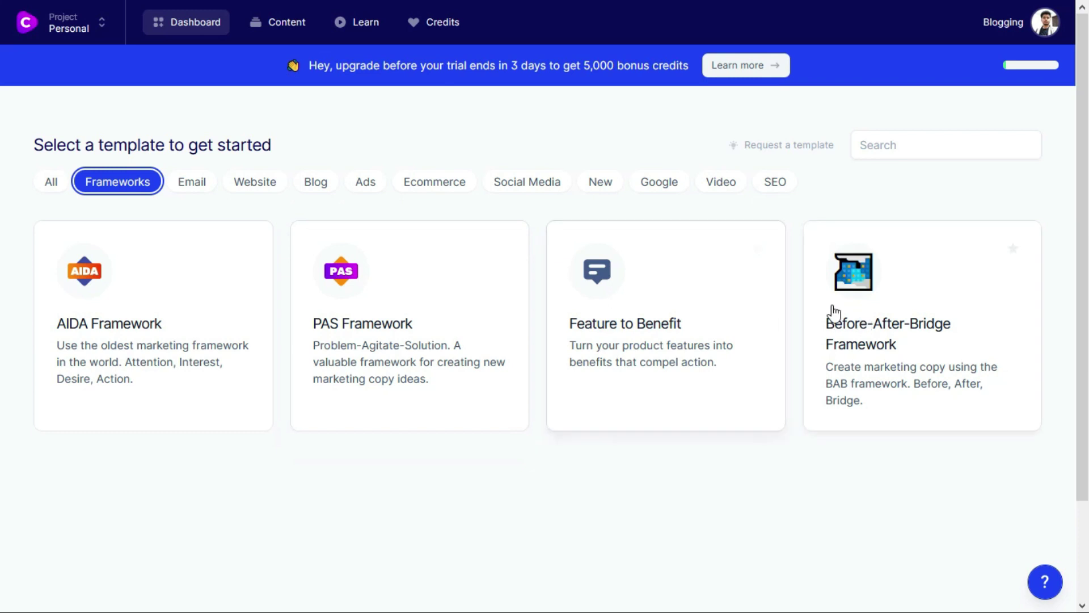
pyautogui.click(187, 183)
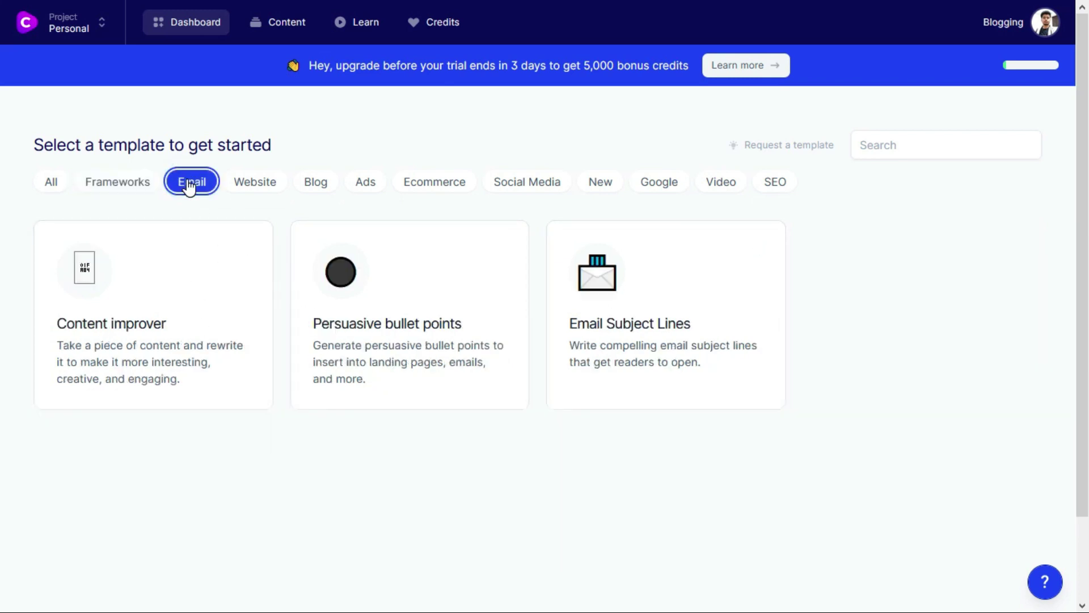
pyautogui.click(253, 183)
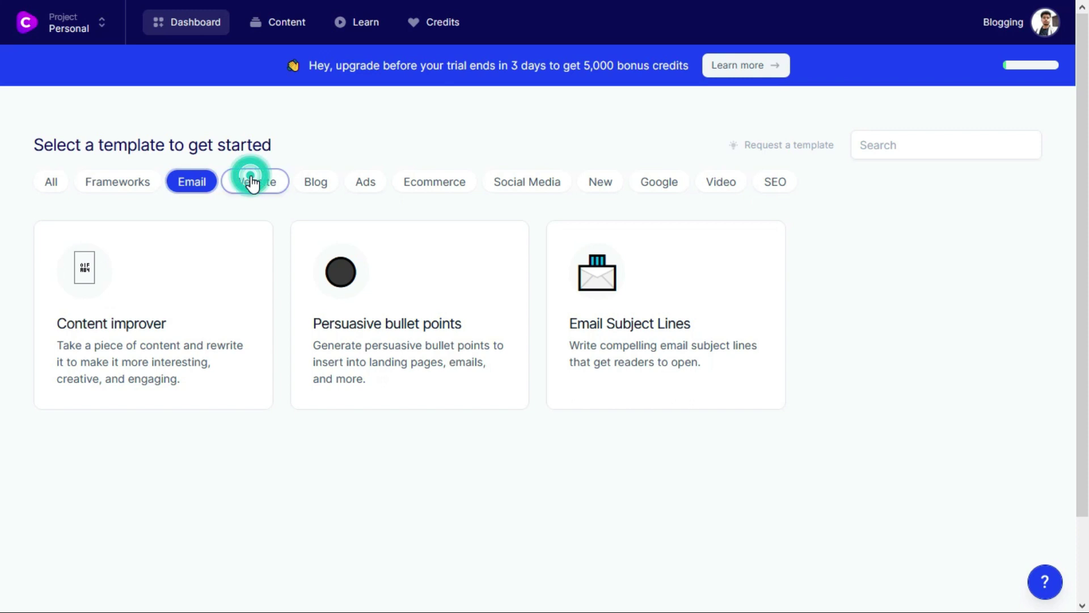
pyautogui.click(314, 182)
pyautogui.click(372, 185)
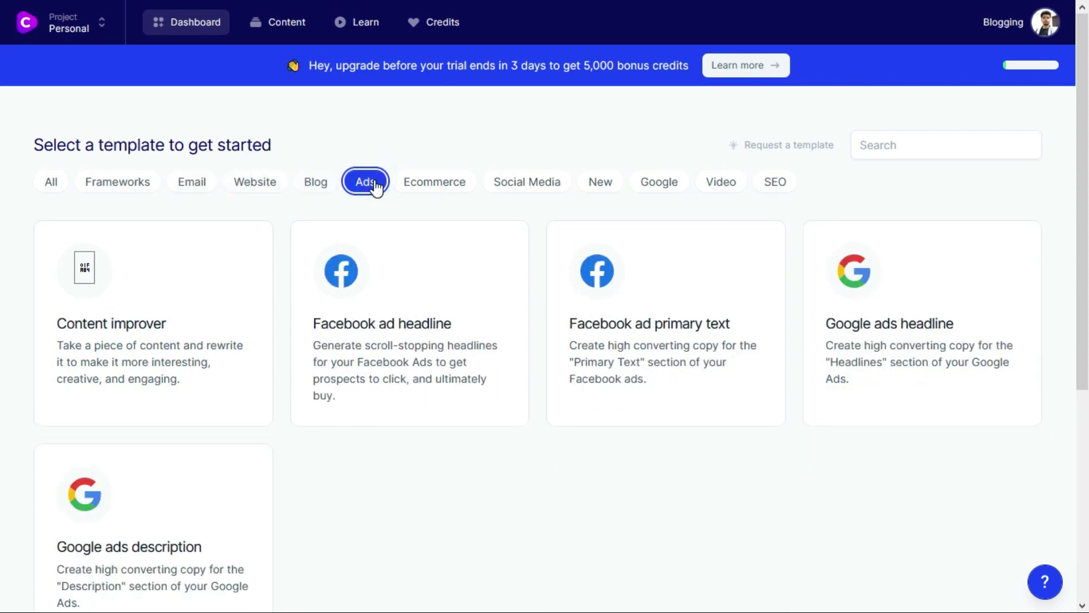
pyautogui.click(443, 184)
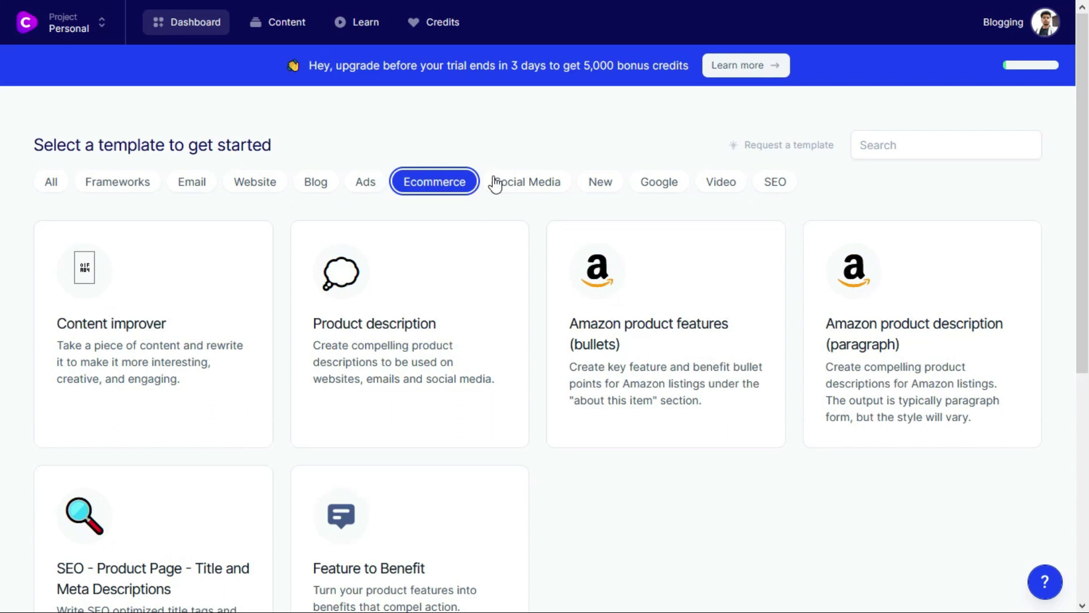
pyautogui.click(532, 185)
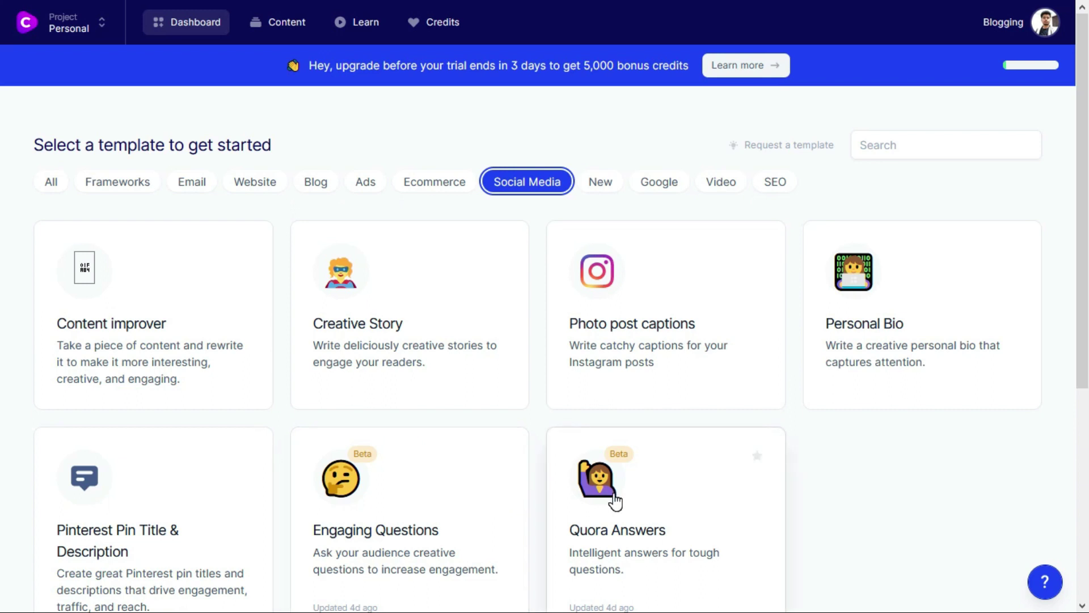
pyautogui.click(603, 182)
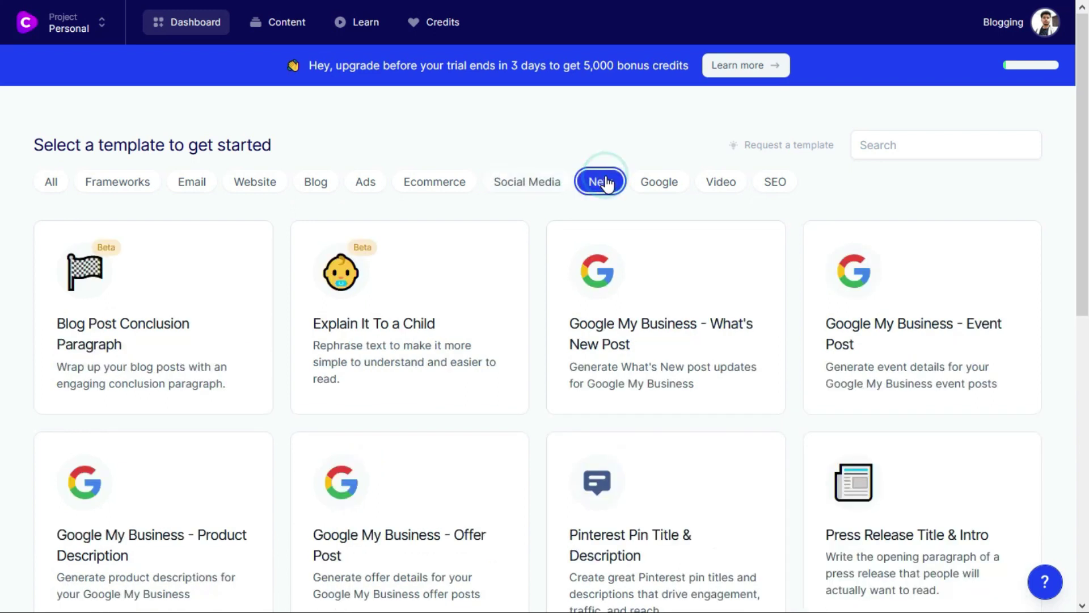
pyautogui.click(672, 188)
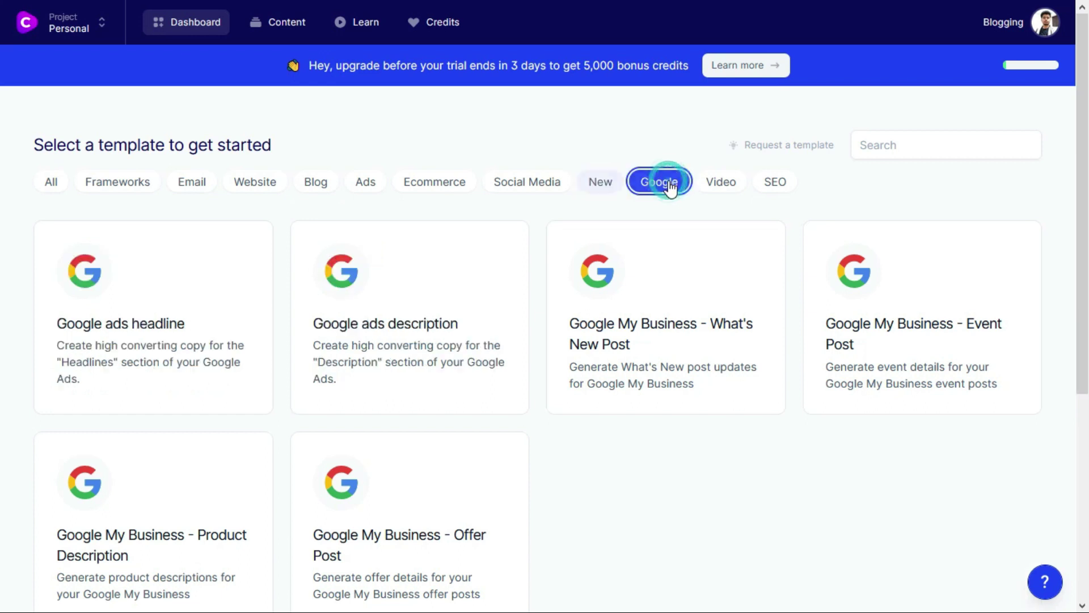
pyautogui.click(724, 190)
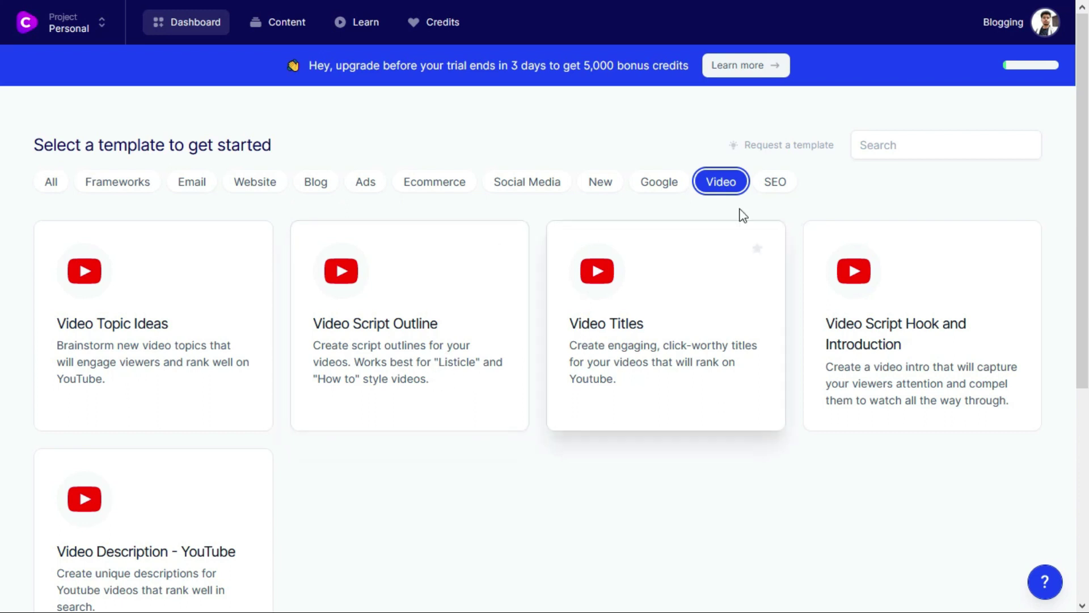
pyautogui.click(776, 186)
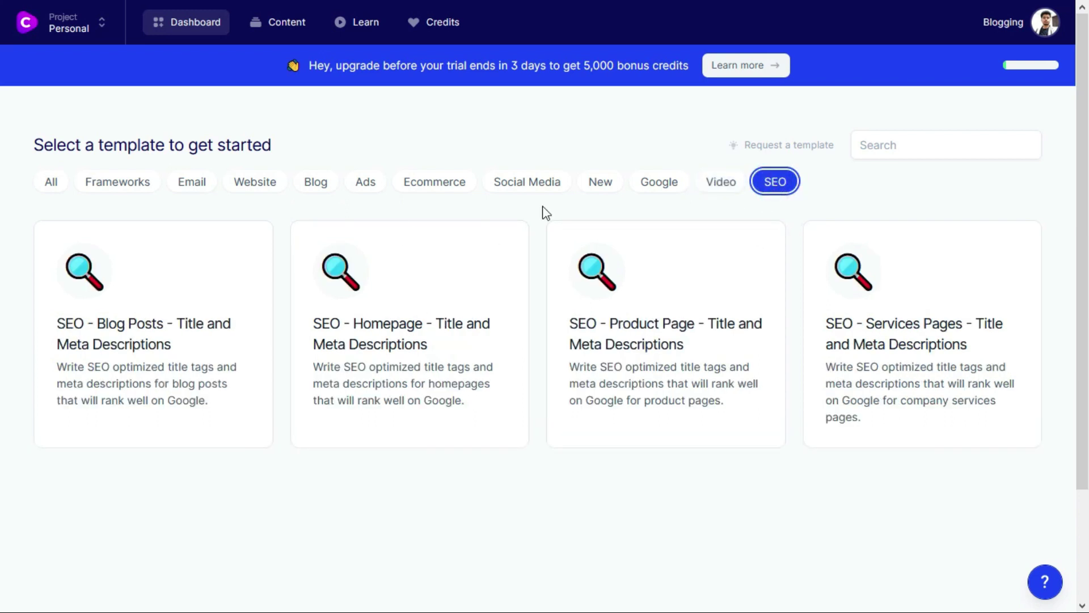
pyautogui.click(52, 189)
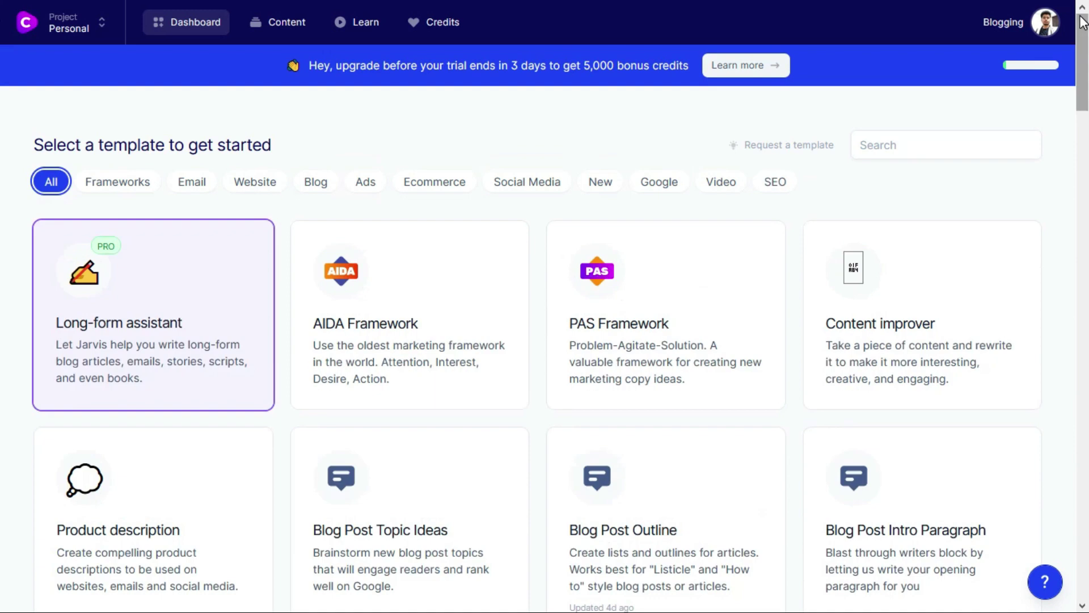
pyautogui.scroll(-6, 3, 105)
pyautogui.scroll(3, 2, 105)
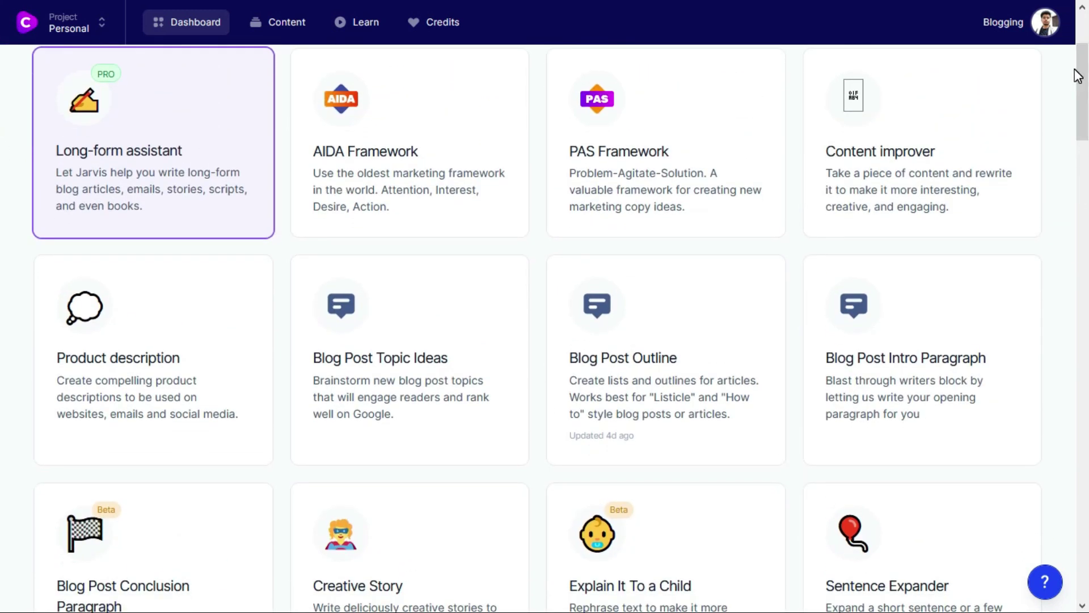
pyautogui.scroll(-4, 3, 114)
pyautogui.scroll(-8, 3, 136)
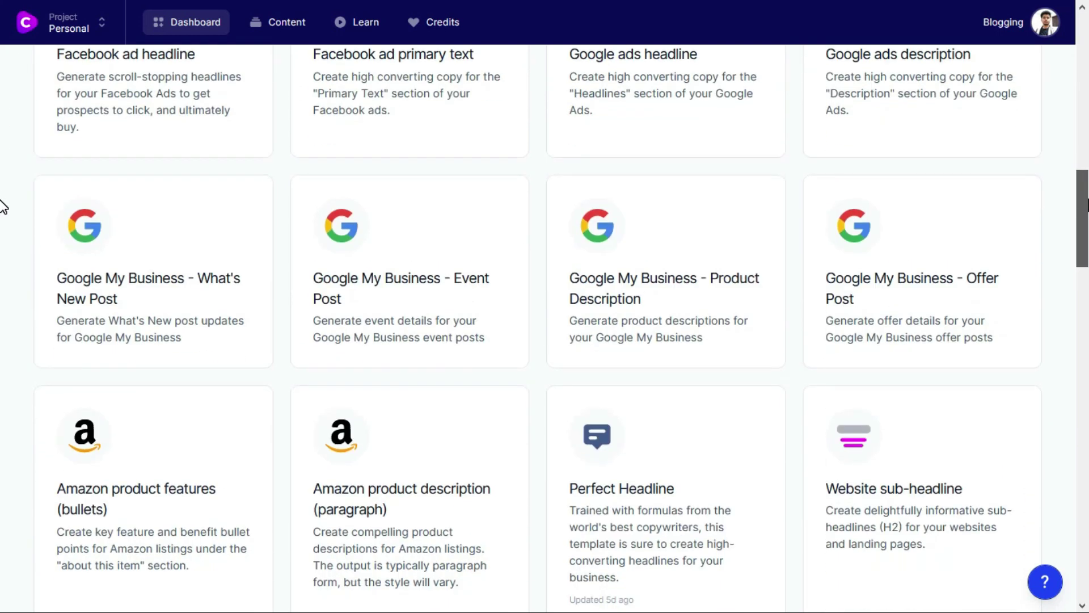
pyautogui.scroll(-7, 3, 244)
pyautogui.scroll(-12, 3, 289)
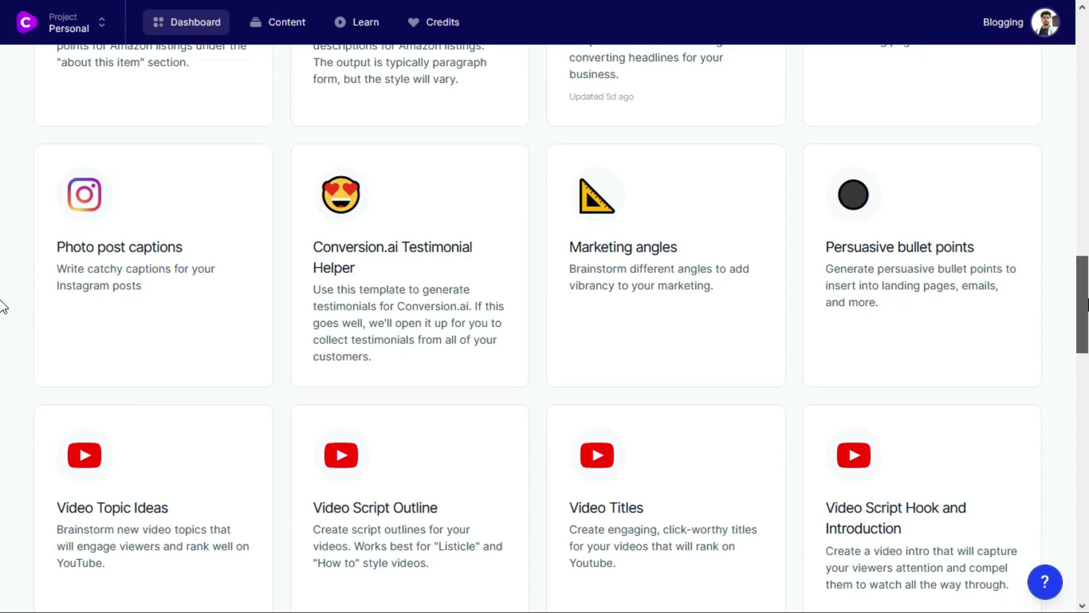
pyautogui.scroll(-3, 2, 431)
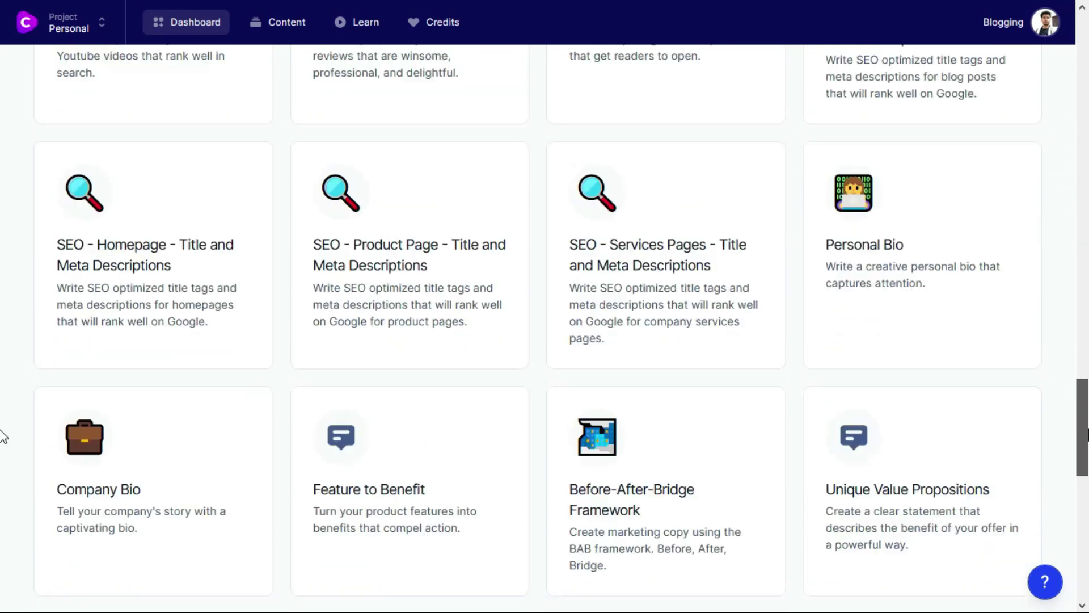
pyautogui.scroll(20, 2, 191)
pyautogui.scroll(3, 1083, 76)
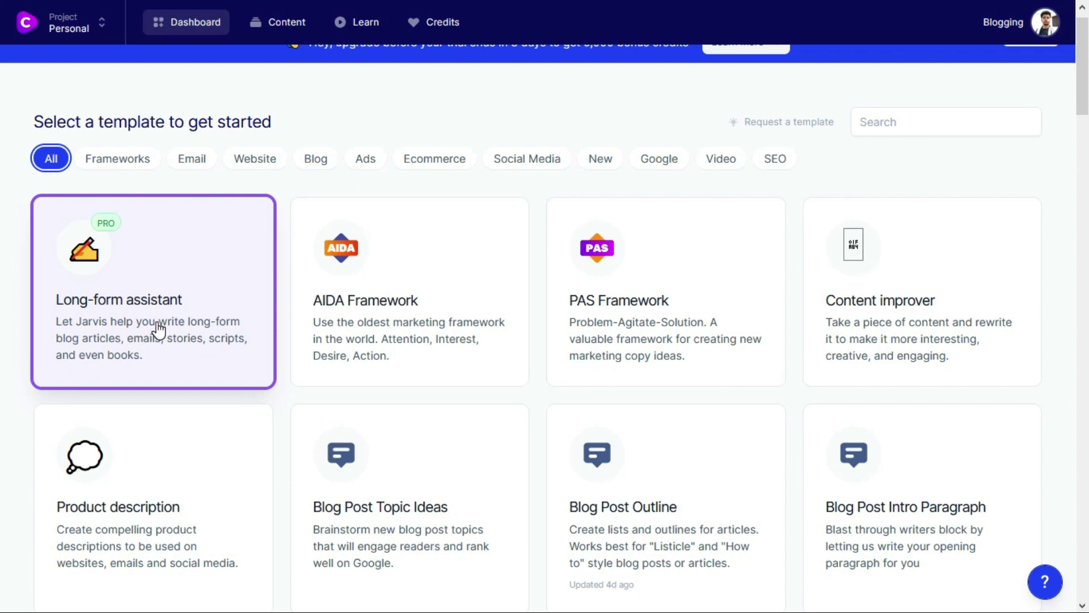
# - Open the AIDA Framework template and enter 'funnel designing service' as the product name
pyautogui.click(414, 293)
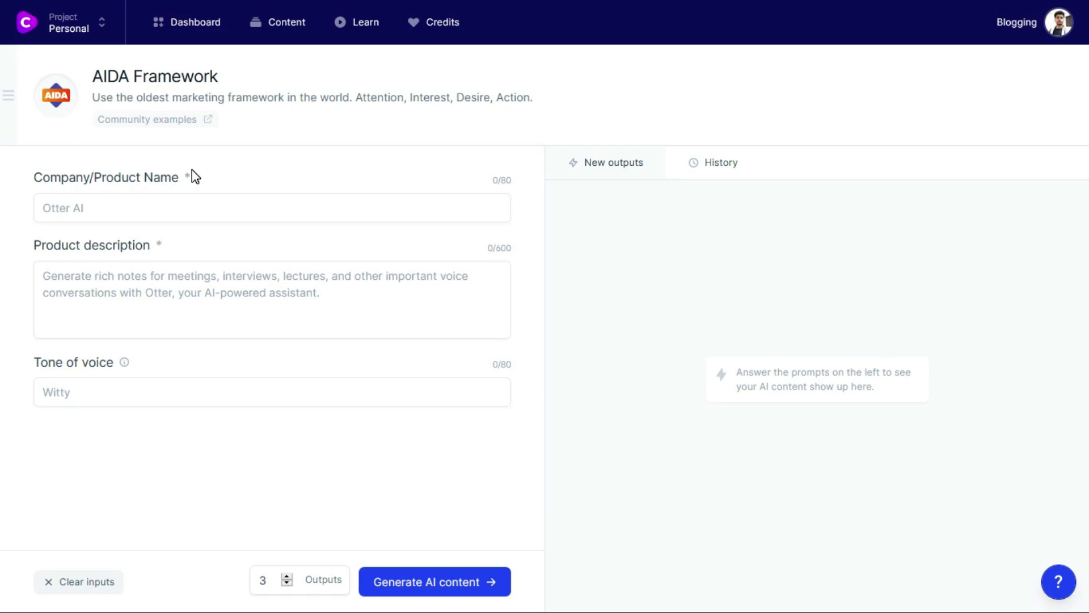
pyautogui.click(97, 212)
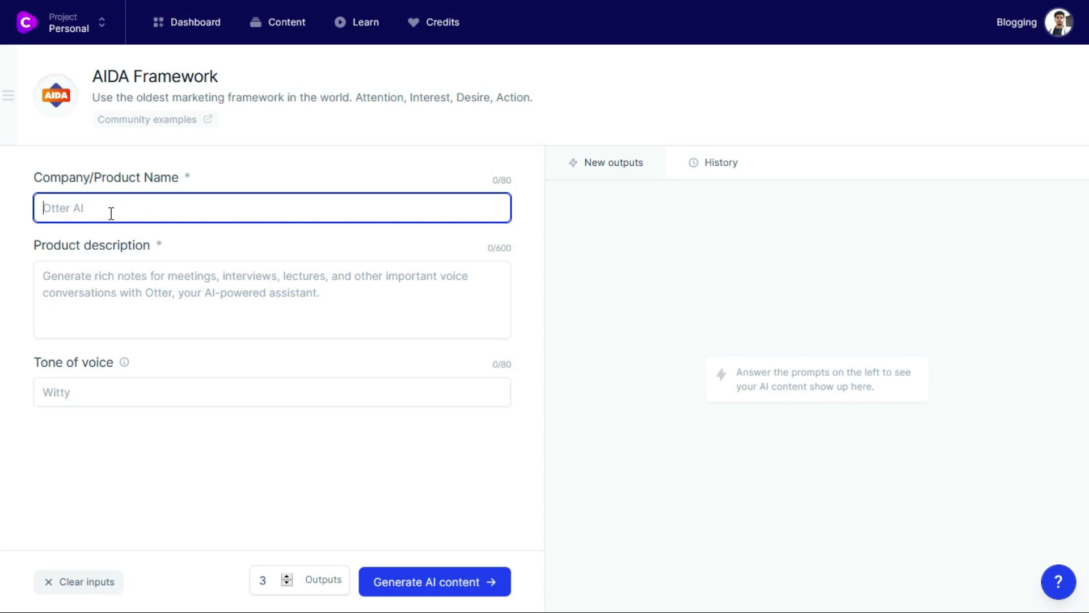
pyautogui.write('funnel designing service')
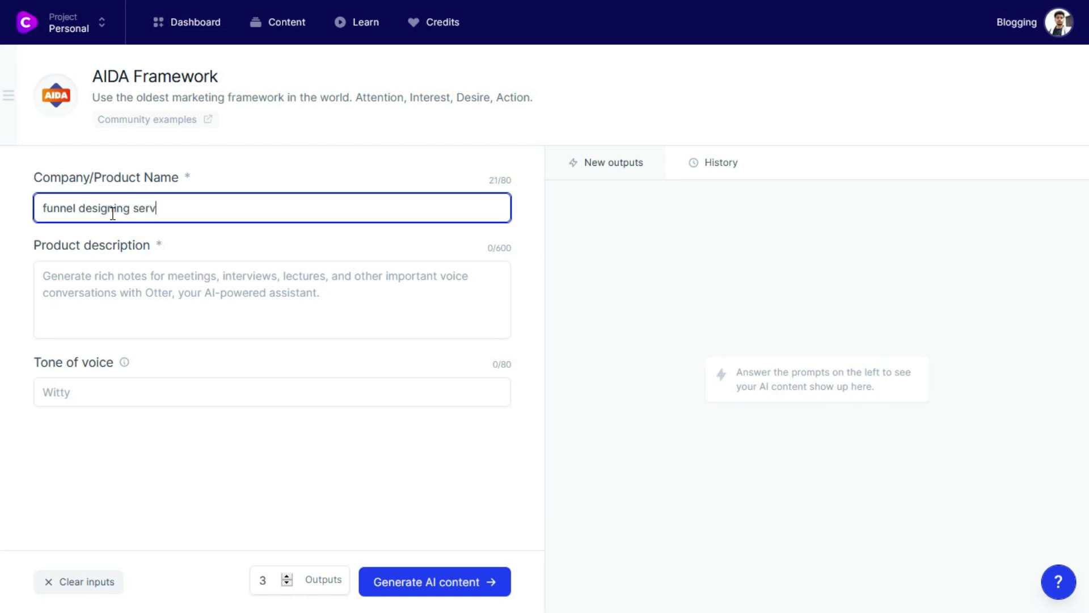
# - Describe the product as high-converting funnels designed at a very affordable price
pyautogui.click(111, 274)
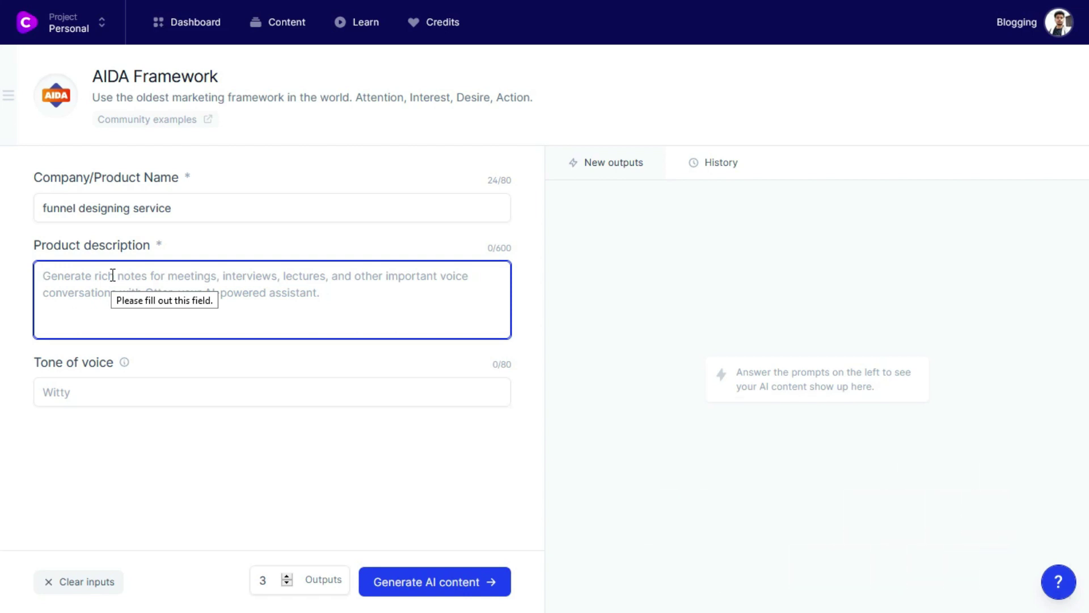
pyautogui.write("I'll design high converting ")
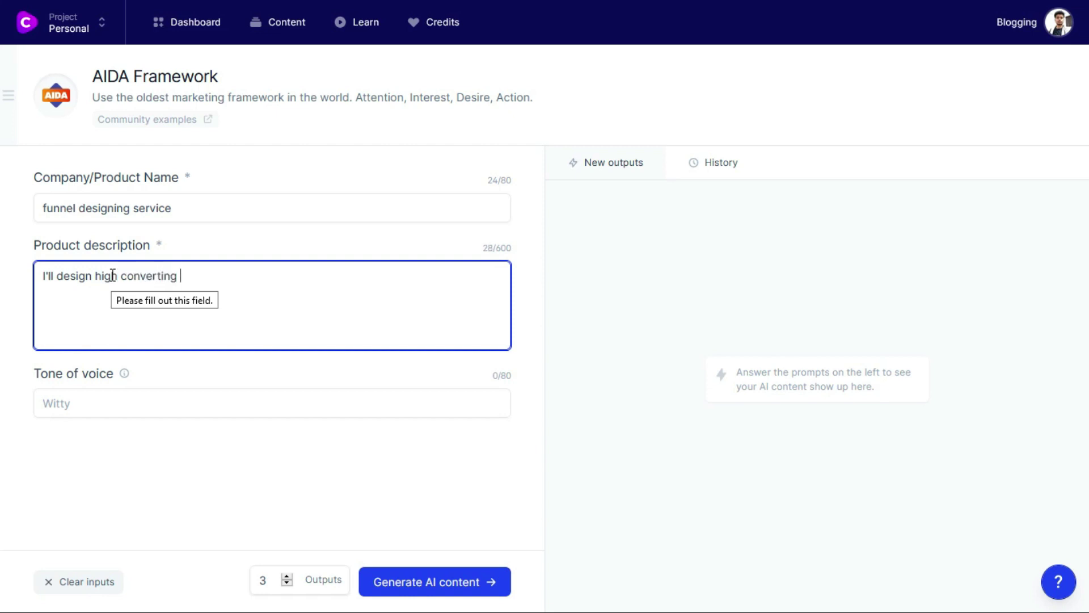
pyautogui.write('funnels at a very aff')
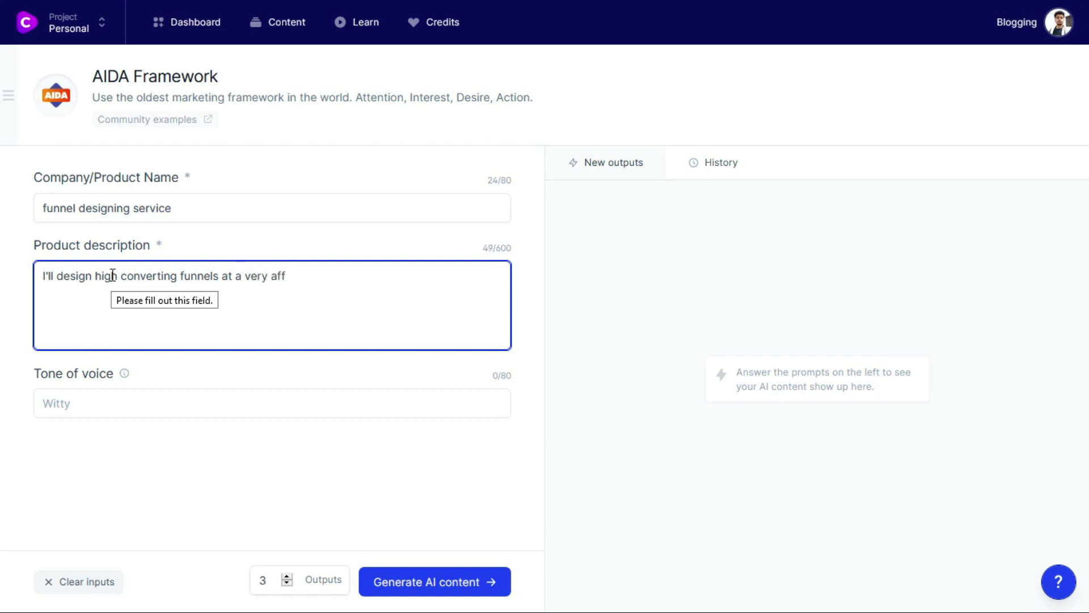
pyautogui.write('ordable price.')
# - Set the tone of voice to Witty and the output count to 1
pyautogui.click(101, 403)
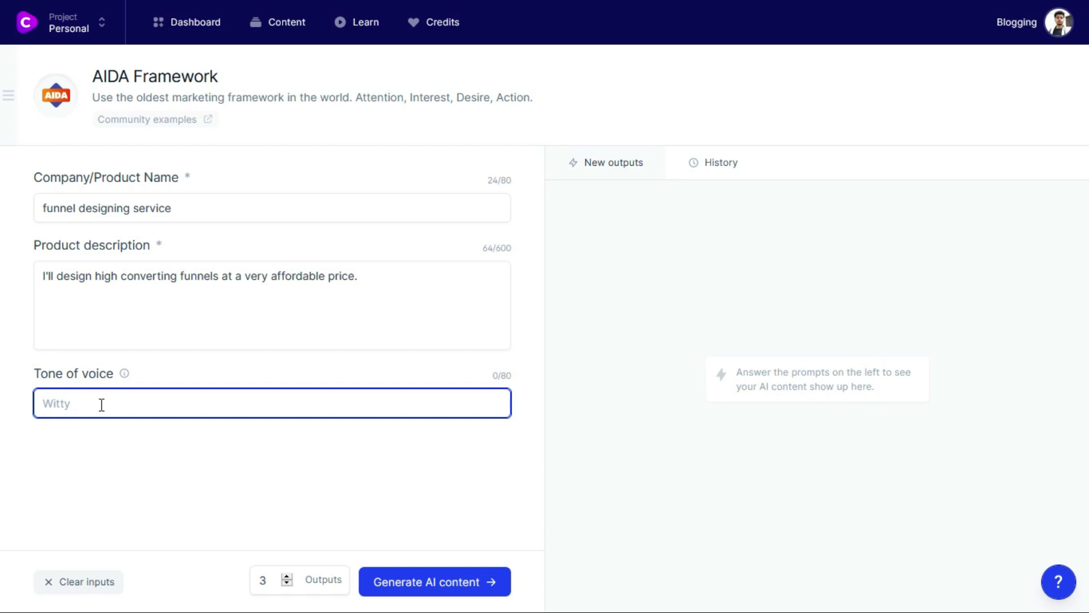
pyautogui.write('Witty')
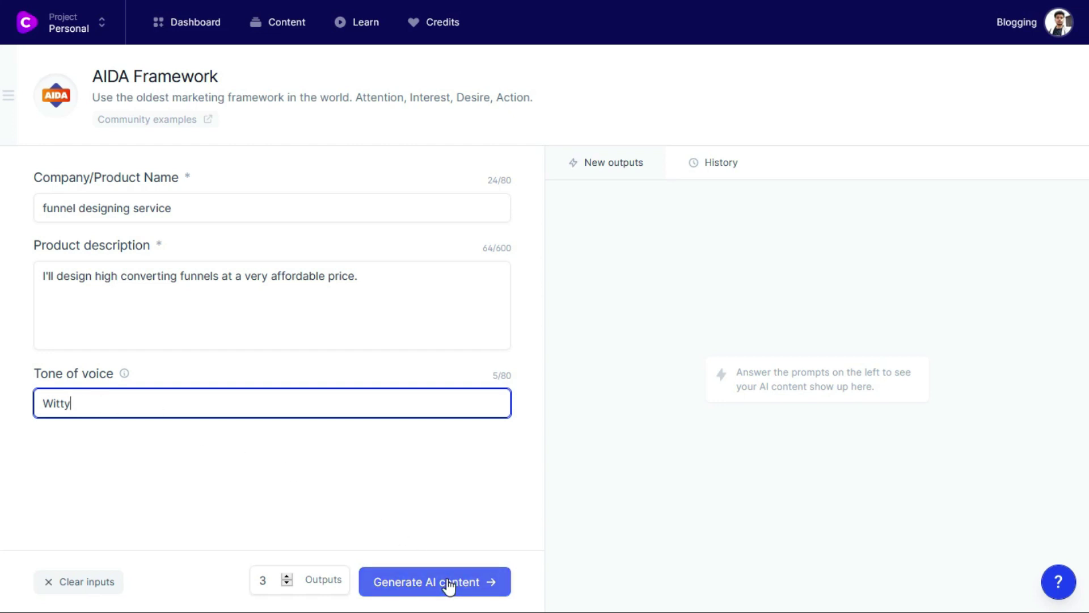
pyautogui.doubleClick(269, 580)
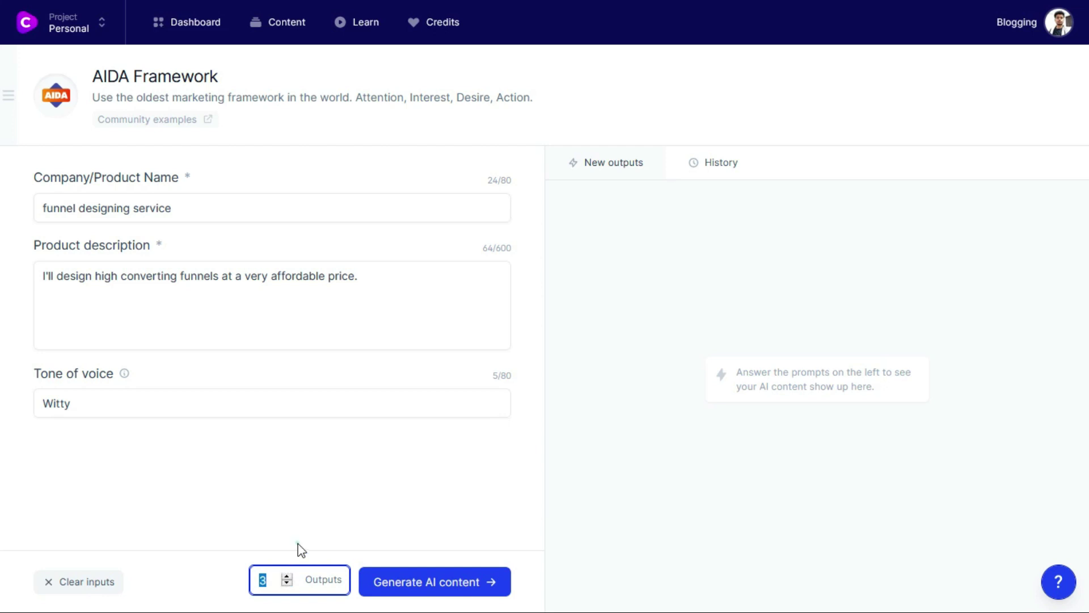
pyautogui.doubleClick(274, 579)
pyautogui.write('1')
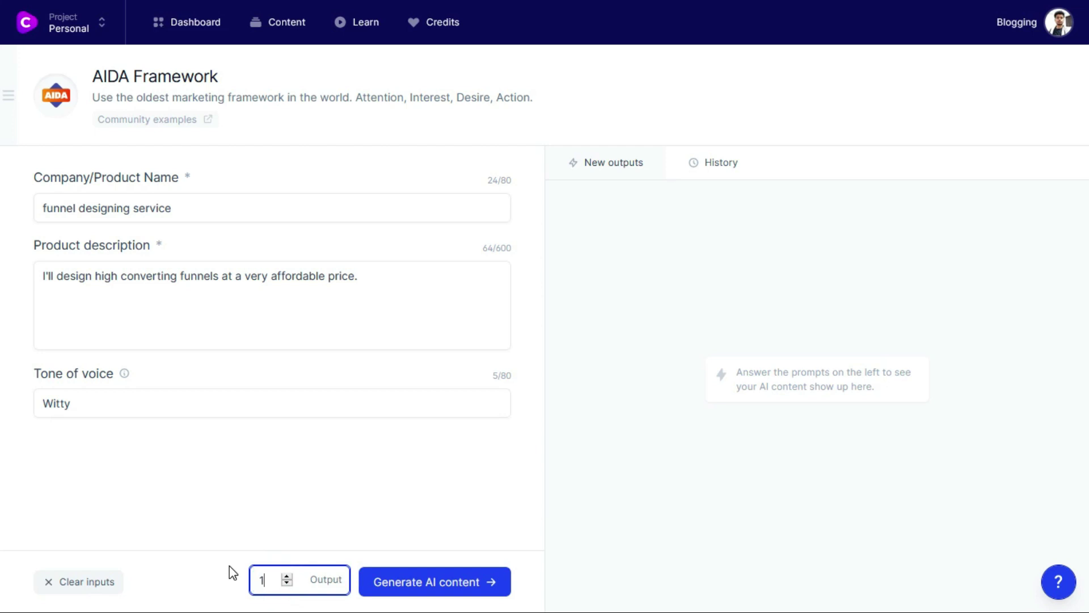
# - Generate two AIDA ad copy versions for the funnel designing service
pyautogui.click(444, 581)
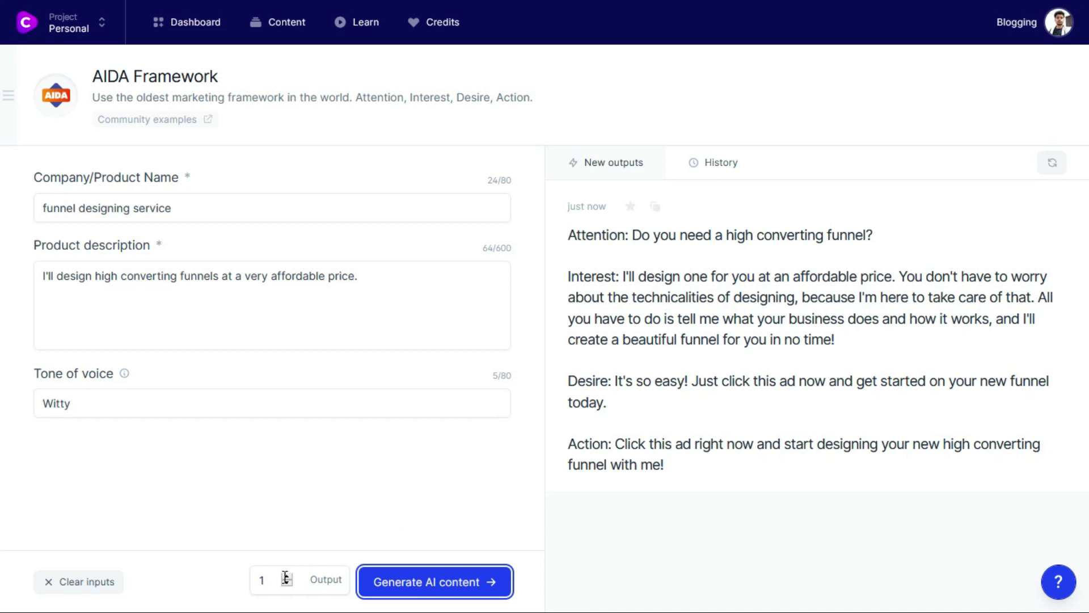
pyautogui.click(423, 584)
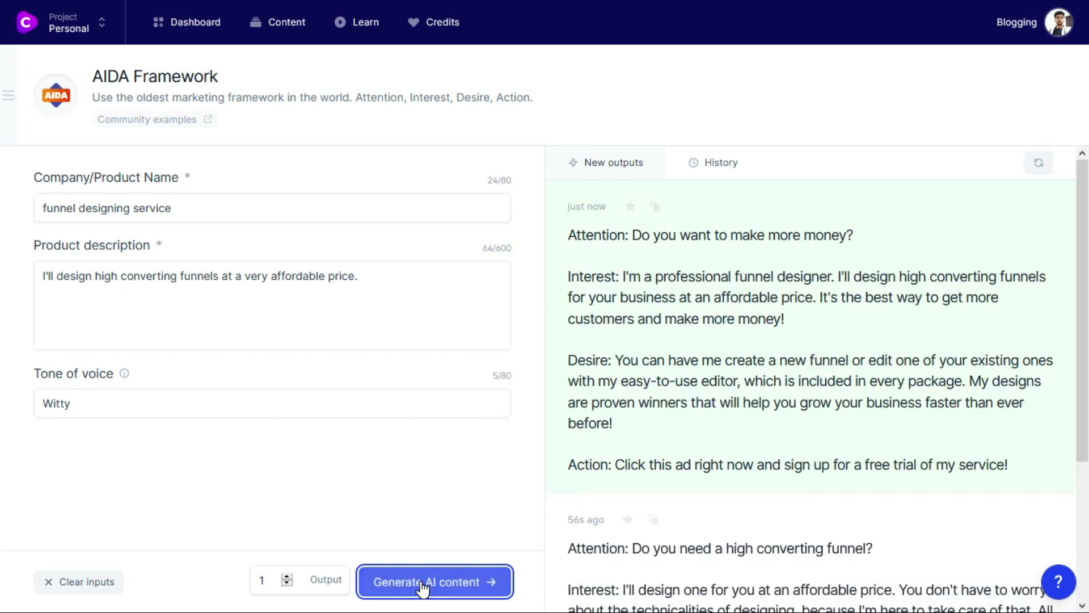
pyautogui.moveTo(683, 321)
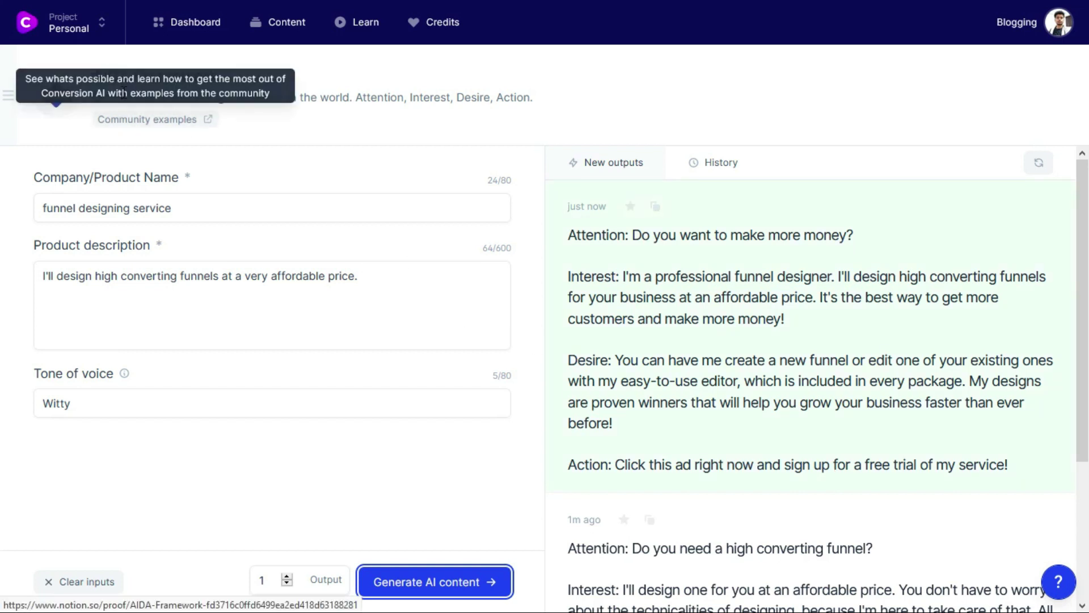
# - Go back to the templates dashboard and open the PAS Framework template
pyautogui.moveTo(25, 5)
pyautogui.click(16, 44)
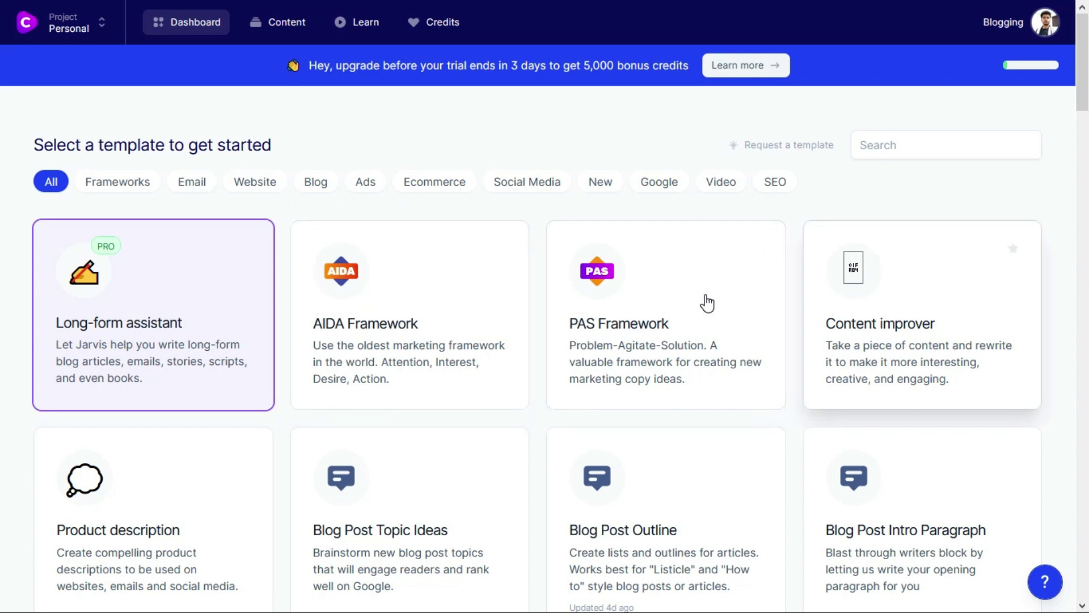
pyautogui.click(707, 341)
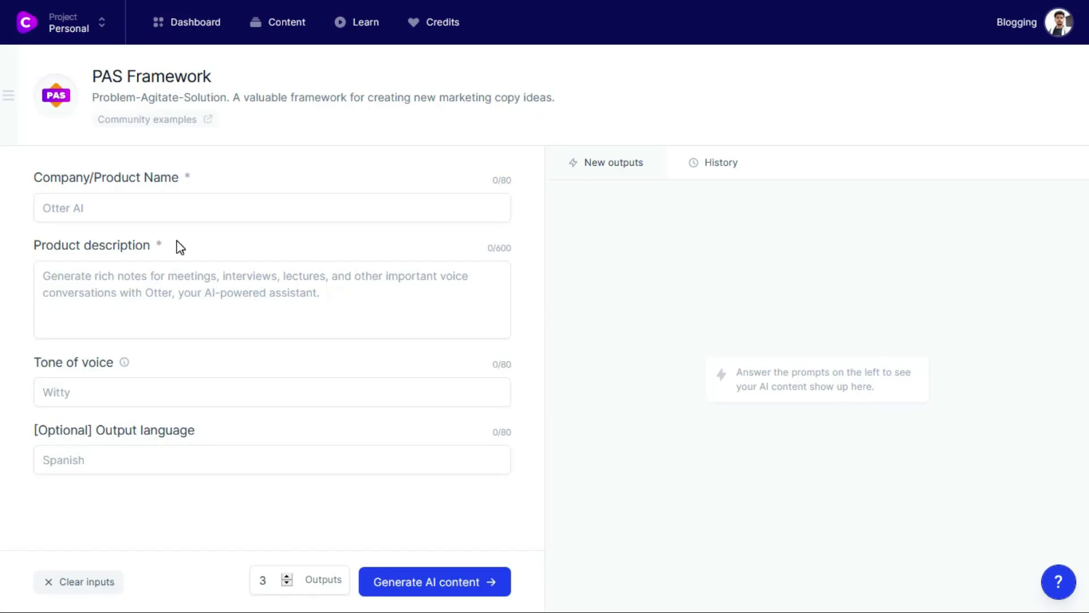
# - Enter 'FUnnel designing service' as the PAS product name
pyautogui.click(67, 211)
pyautogui.write('FUnnel desgin')
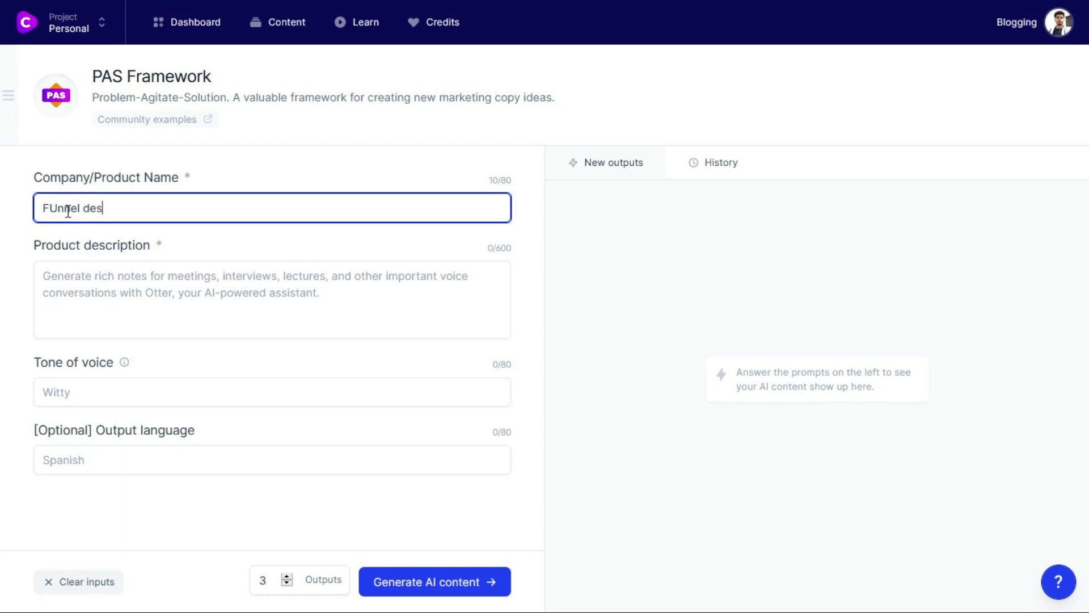
pyautogui.press('BackSpace')
pyautogui.press('BackSpace')
pyautogui.write('igning service')
# - Describe the product as high-converting funnels designed for you at a very affordable price
pyautogui.click(53, 292)
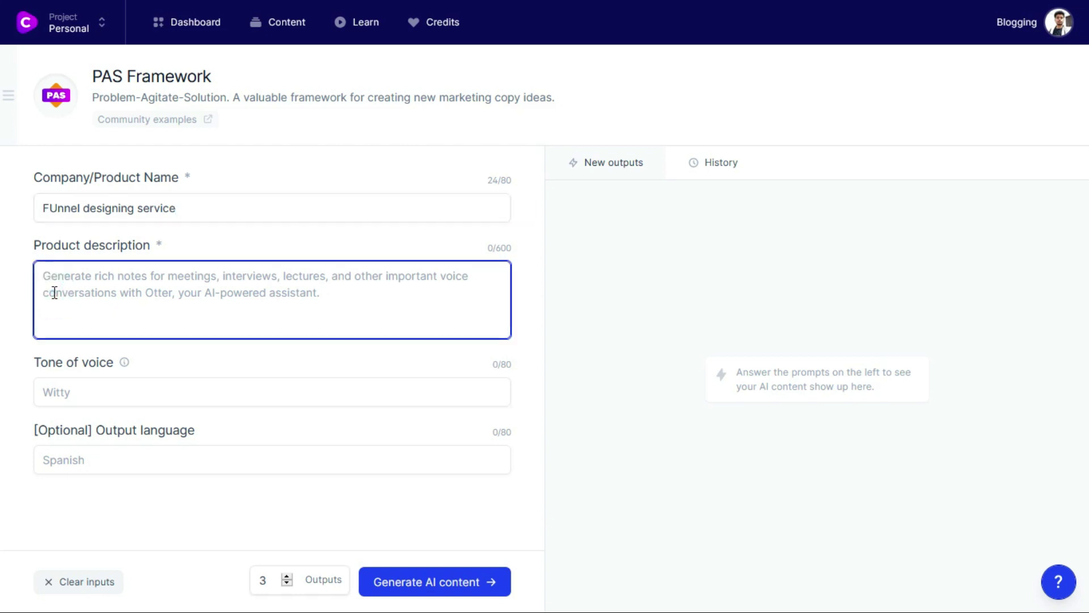
pyautogui.write("I'll design high converting sales")
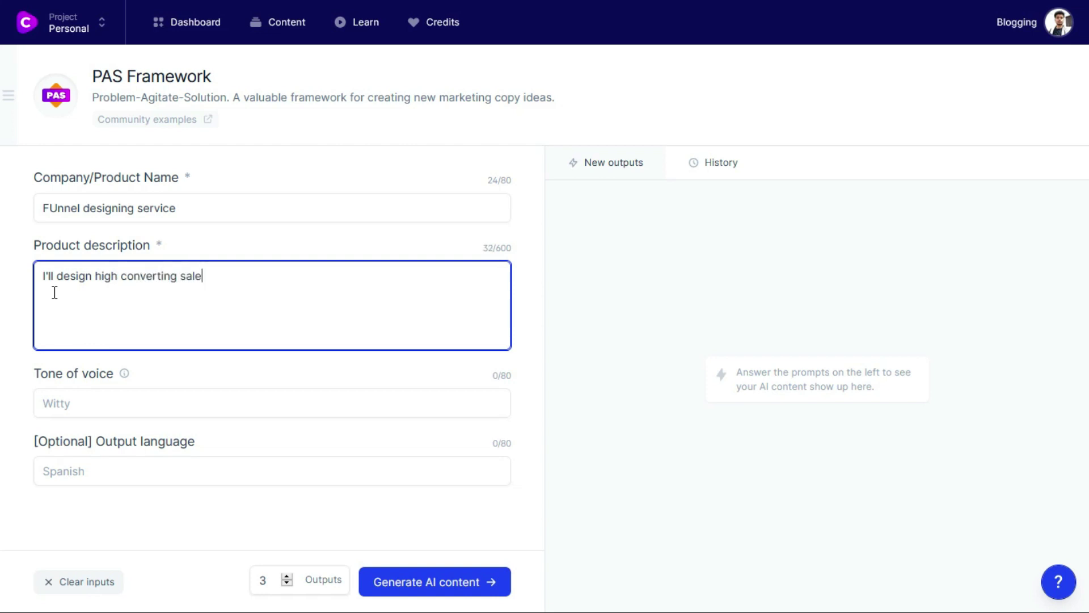
pyautogui.press('BackSpace')
pyautogui.press('BackSpace')
pyautogui.press('BackSpace')
pyautogui.press('BackSpace')
pyautogui.press('BackSpace')
pyautogui.press('BackSpace')
pyautogui.write('funnel for you at a very aff')
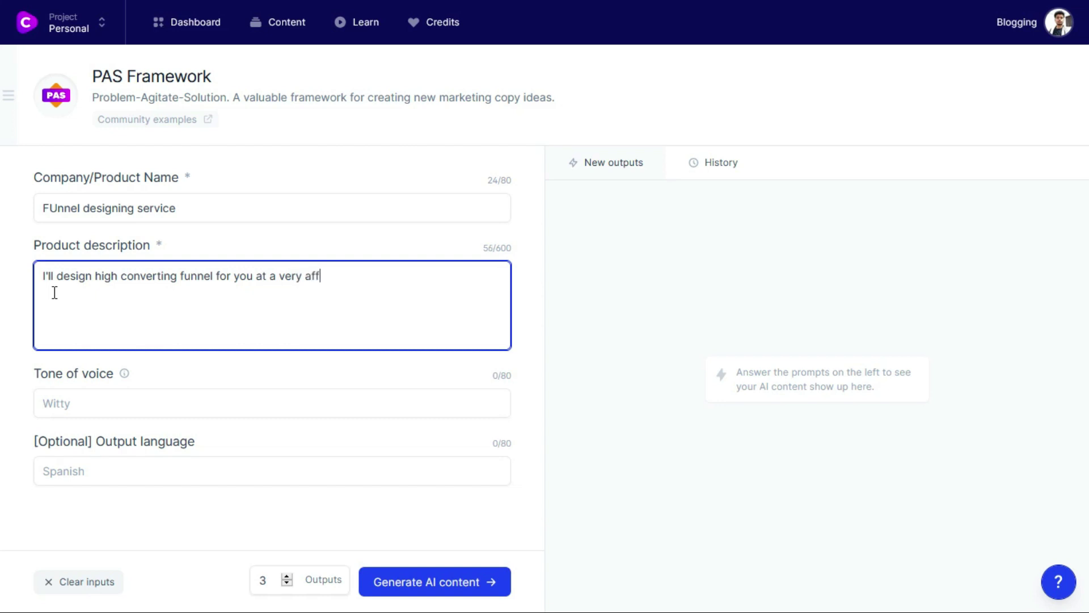
pyautogui.write('ordable price')
# - Set the tone of voice to witty and select the output count field
pyautogui.click(77, 406)
pyautogui.write('witty')
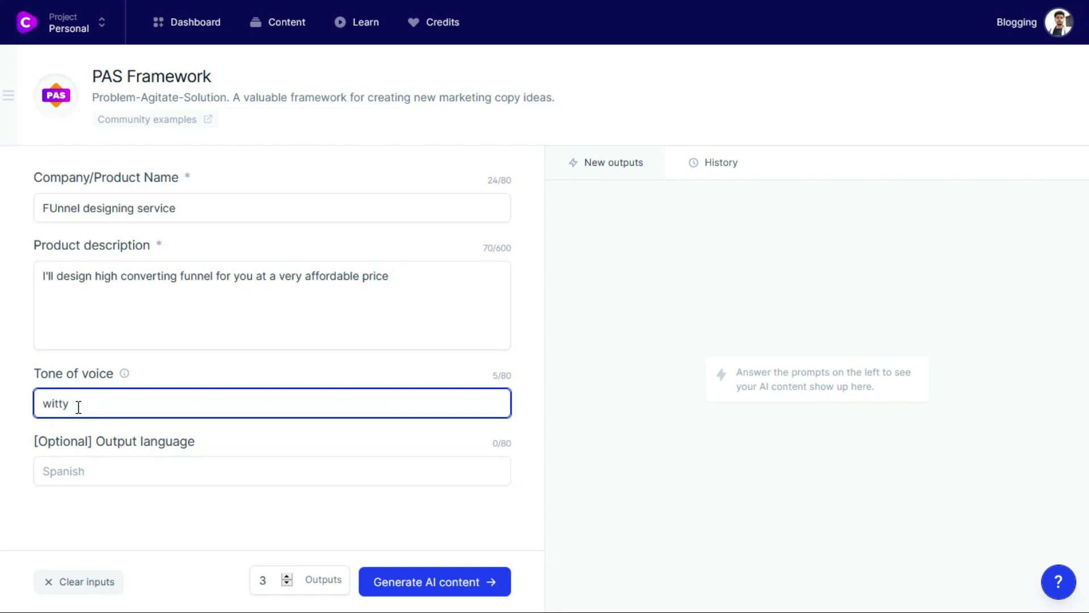
pyautogui.click(270, 581)
# - Set outputs to 1 and generate the witty PAS copy for the funnel designing service
pyautogui.write('1')
pyautogui.click(400, 584)
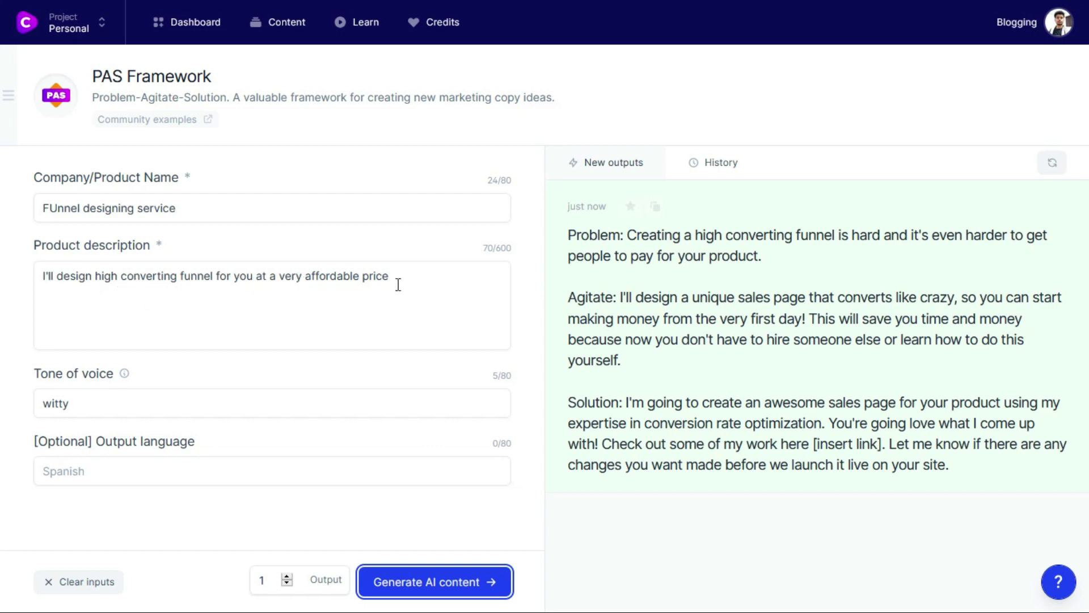
pyautogui.moveTo(407, 282); pyautogui.dragTo(7, 275)
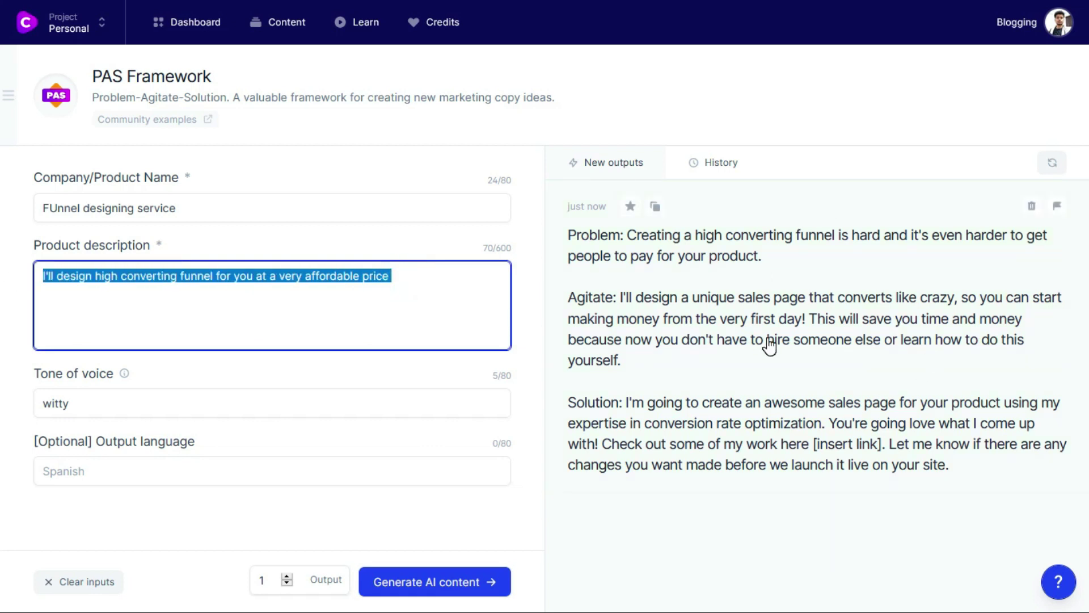
pyautogui.click(17, 148)
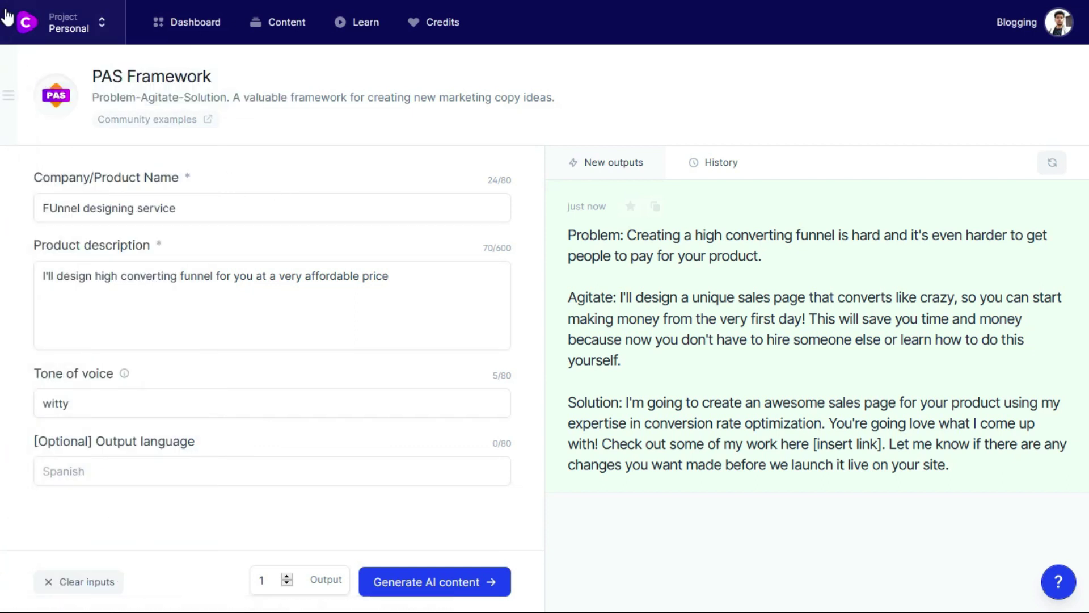
pyautogui.press('F11')
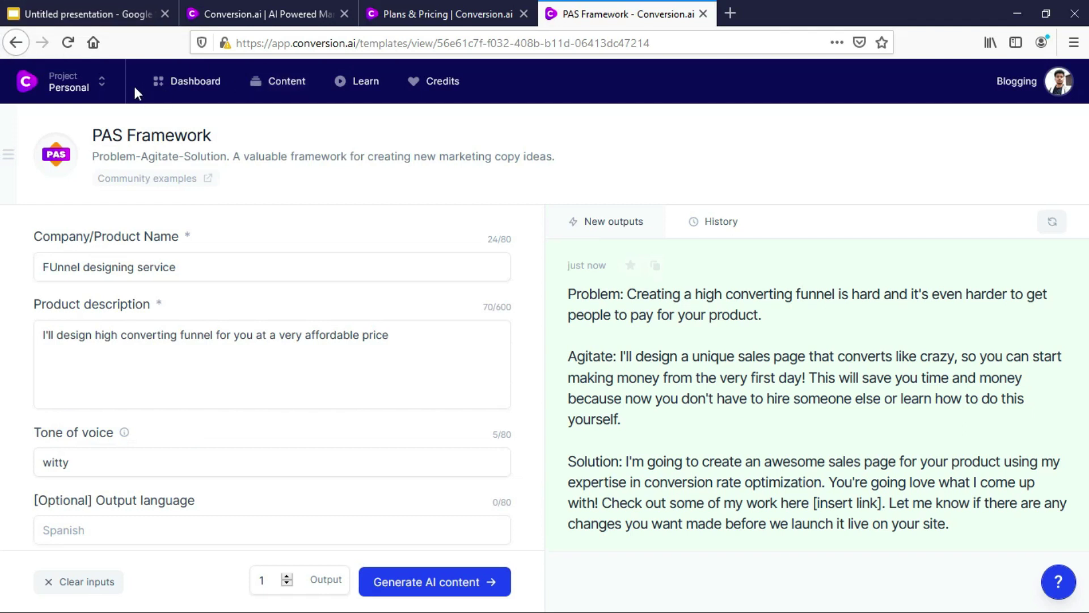
# - Return to the templates dashboard and open the Video Script Hook and Introduction template
pyautogui.click(16, 42)
pyautogui.press('F11')
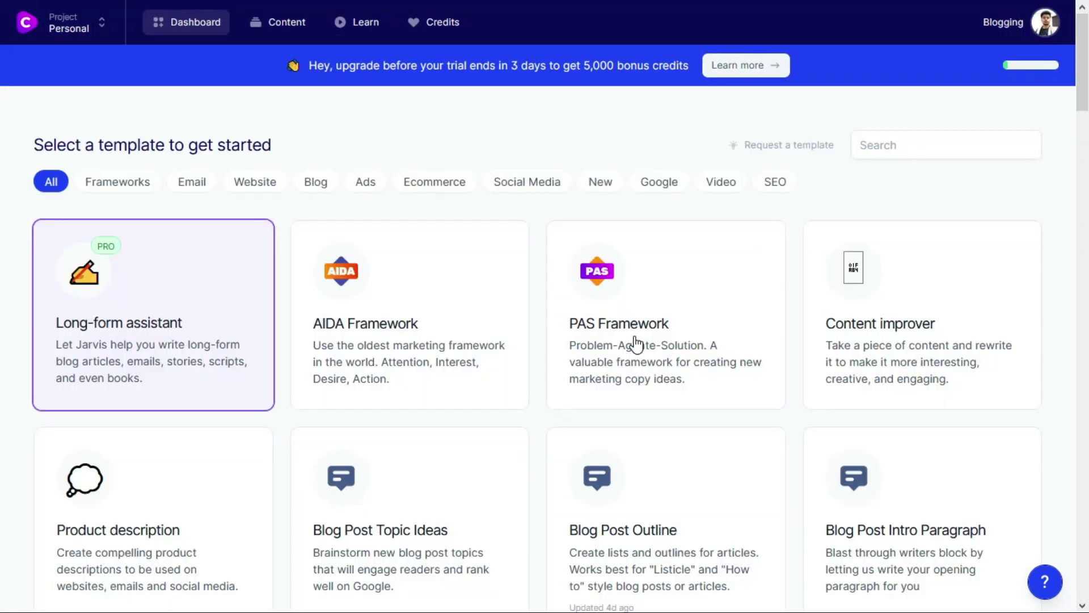
pyautogui.scroll(-2, 637, 343)
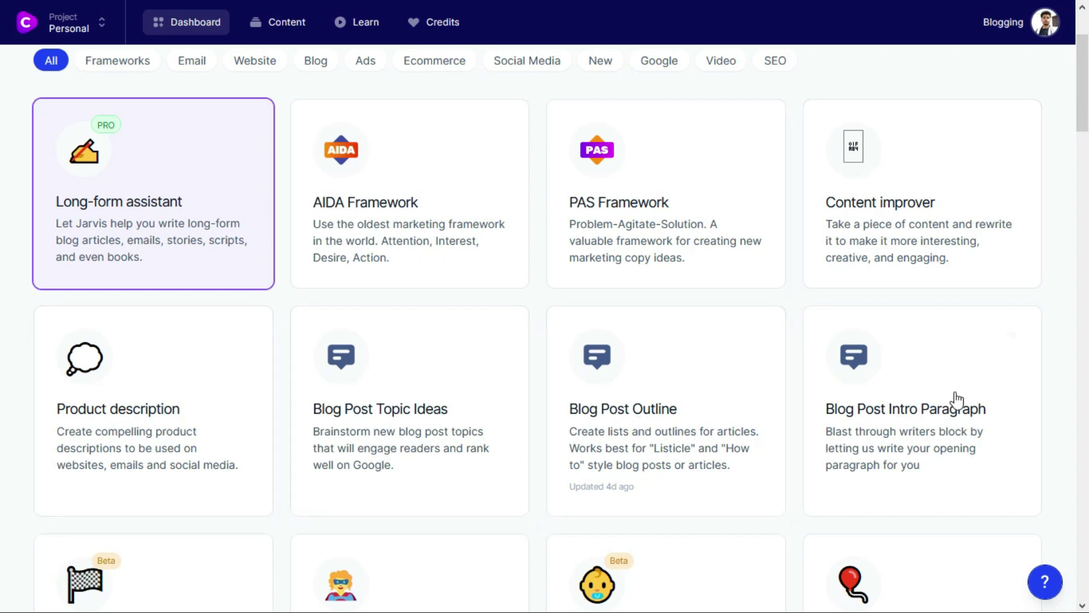
pyautogui.scroll(-4, 3, 126)
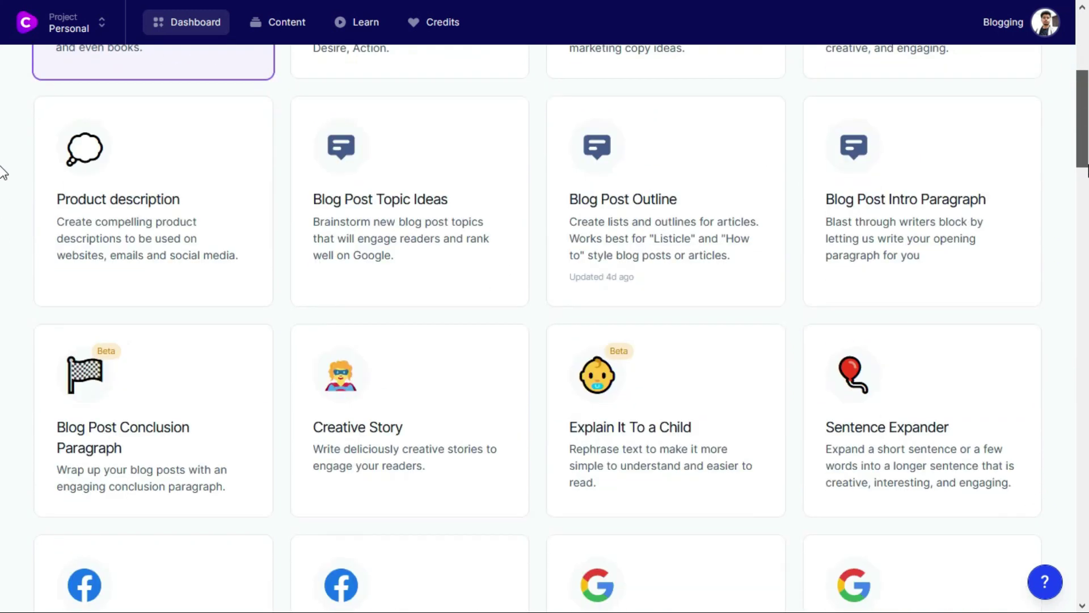
pyautogui.scroll(-1, 3, 177)
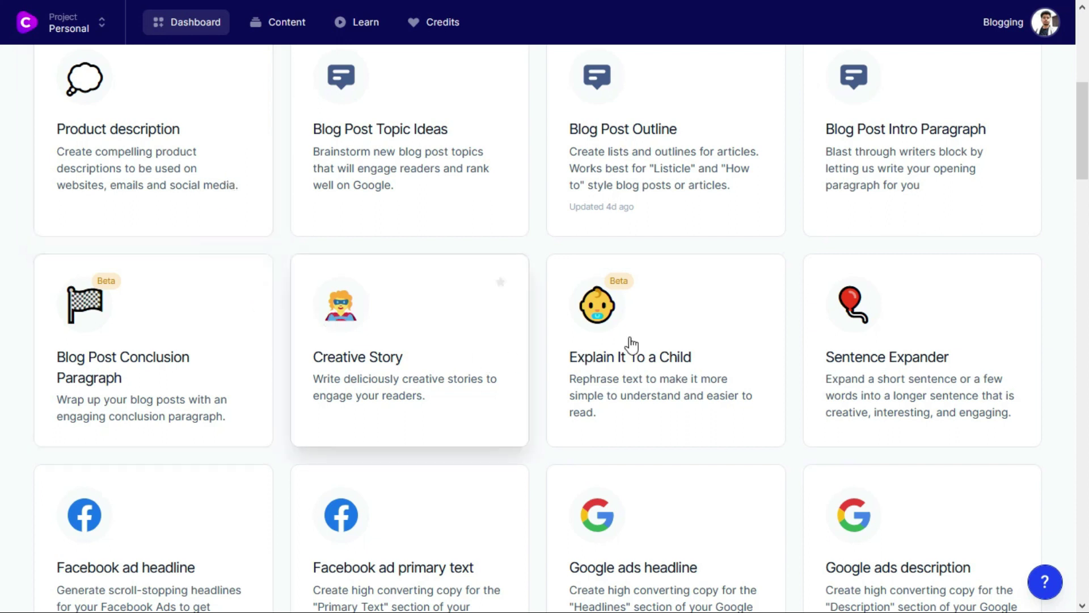
pyautogui.scroll(-5, 3, 203)
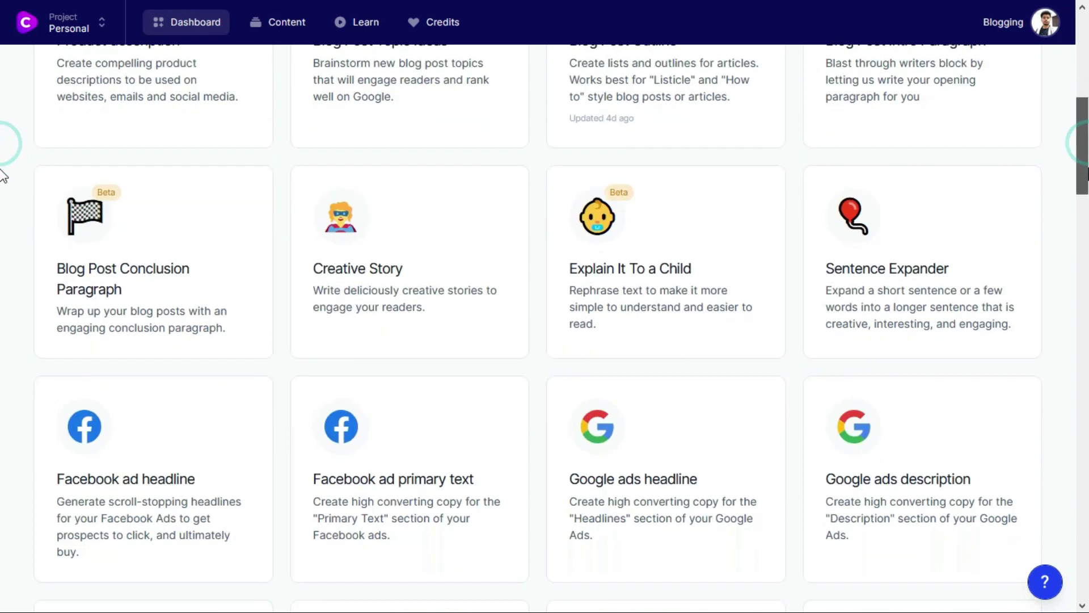
pyautogui.scroll(-10, 3, 227)
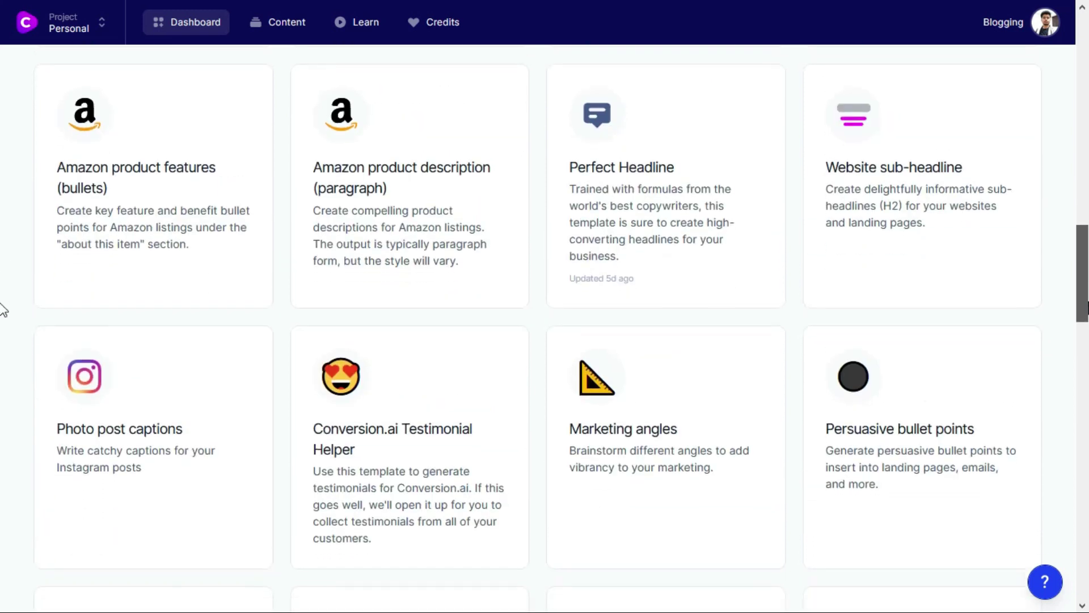
pyautogui.scroll(-6, 3, 318)
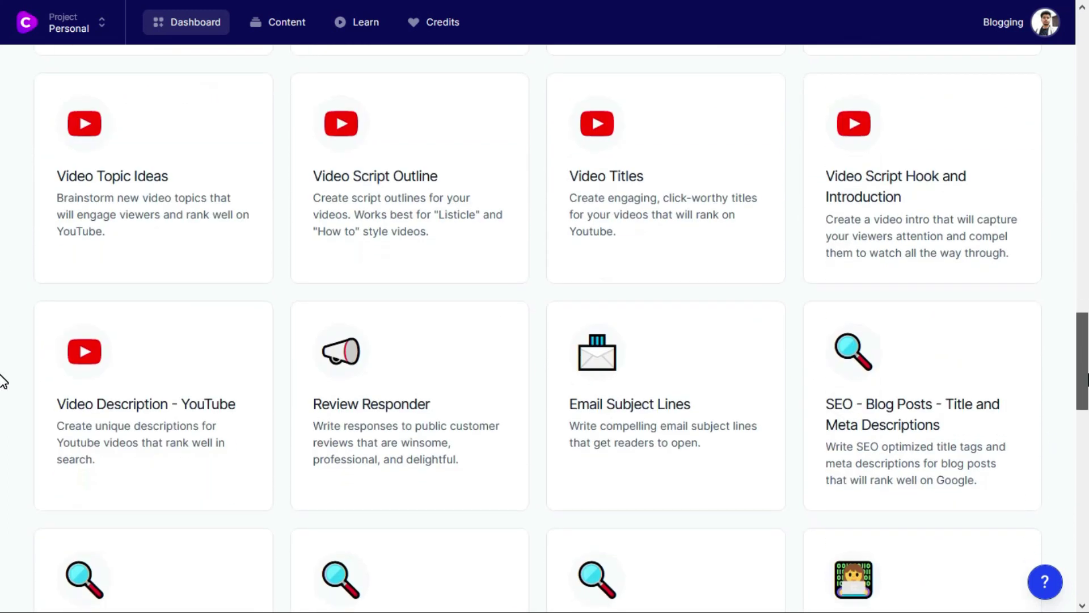
pyautogui.scroll(1, 3, 379)
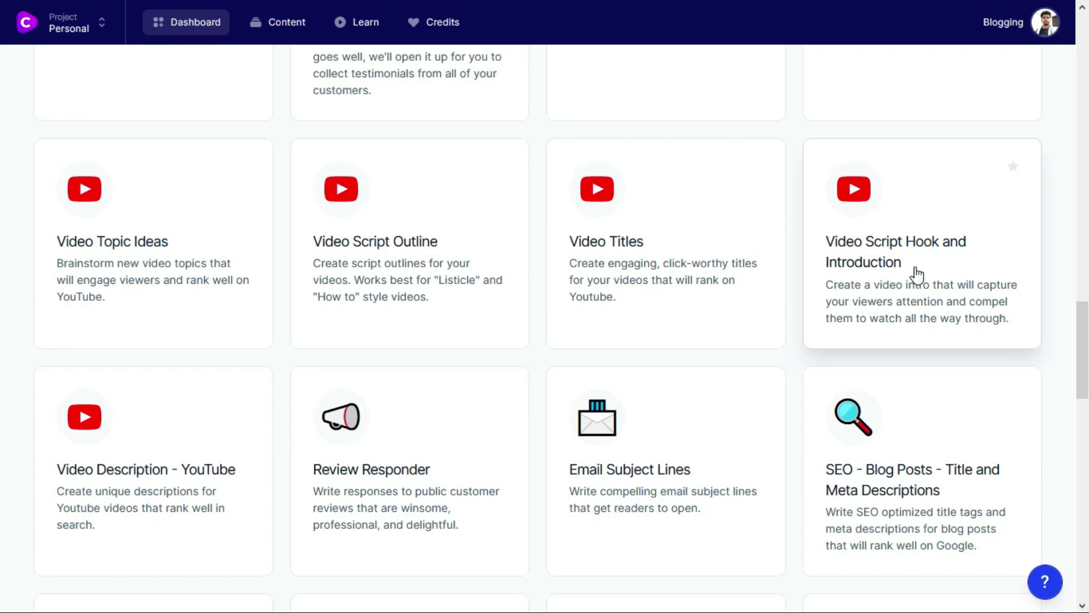
pyautogui.click(875, 280)
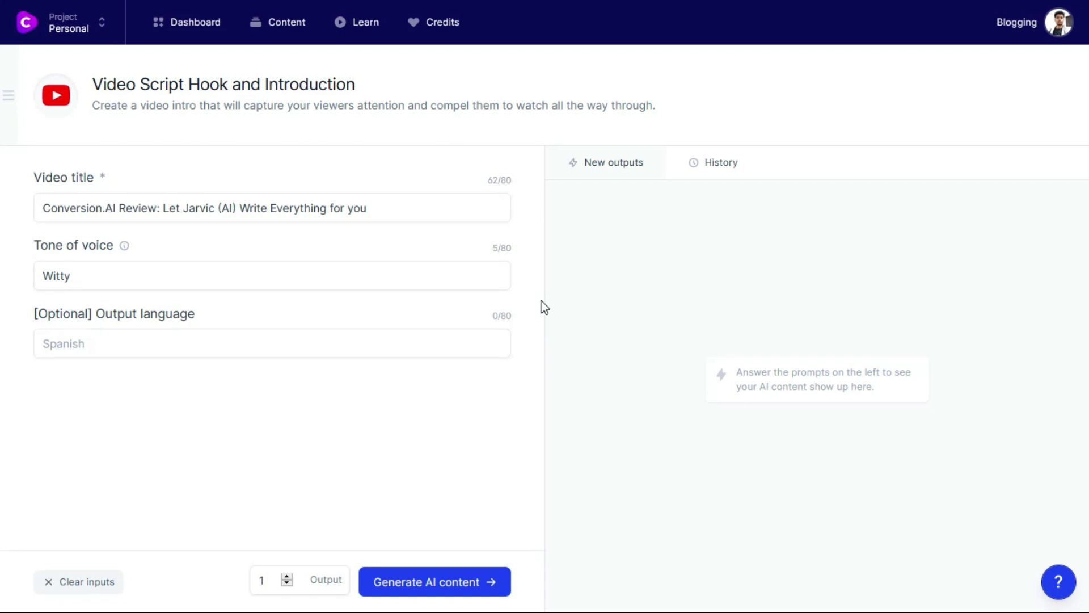
# - Generate a witty hook and intro for the 'Conversion.AI Review: Let Jarvic (AI) Write Everything for you' video
pyautogui.click(230, 210)
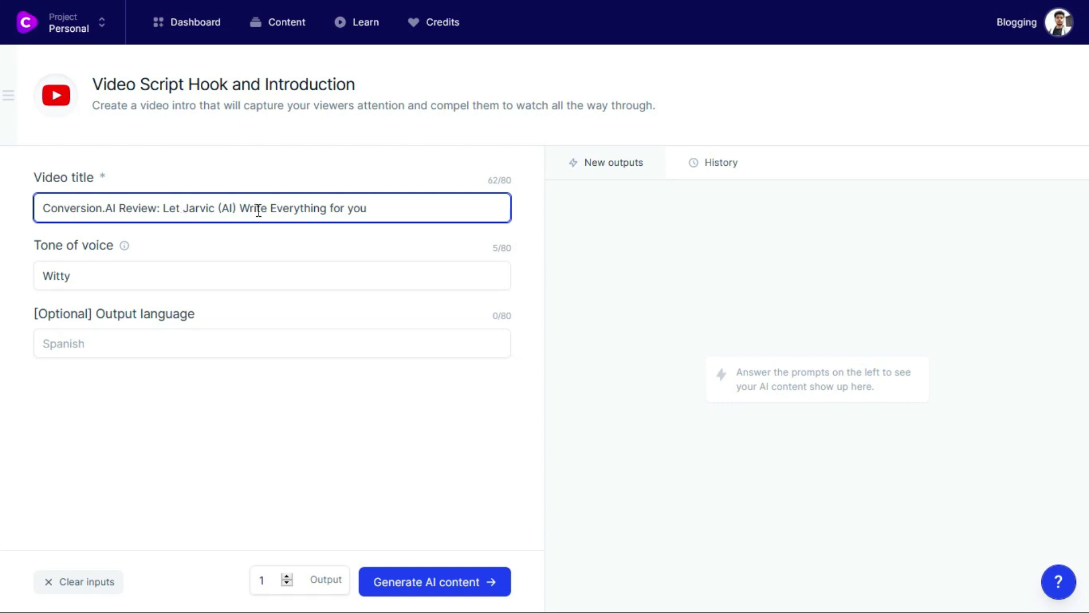
pyautogui.click(98, 287)
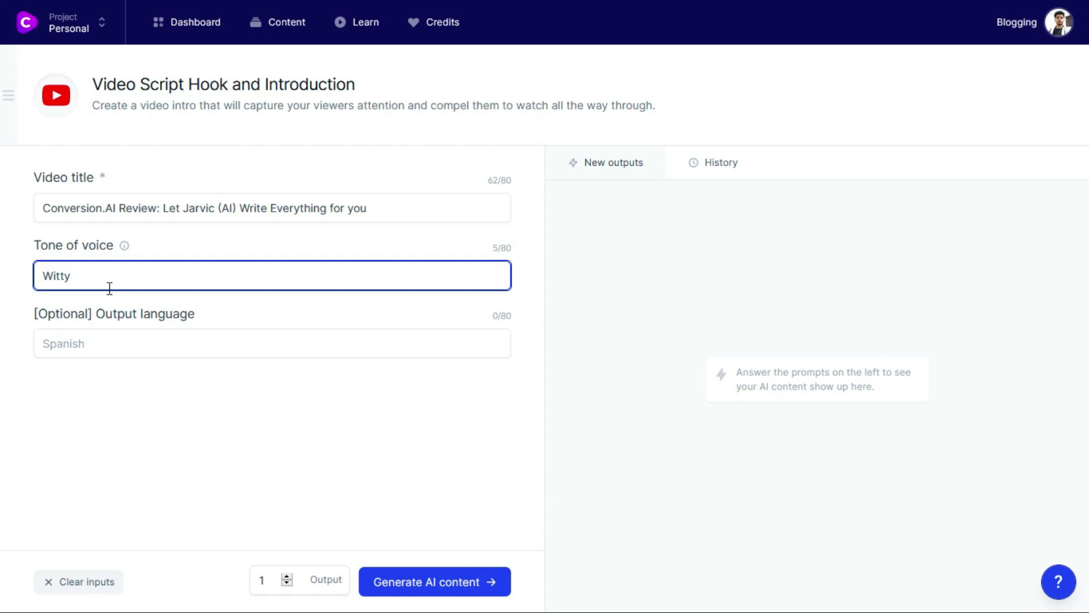
pyautogui.click(433, 581)
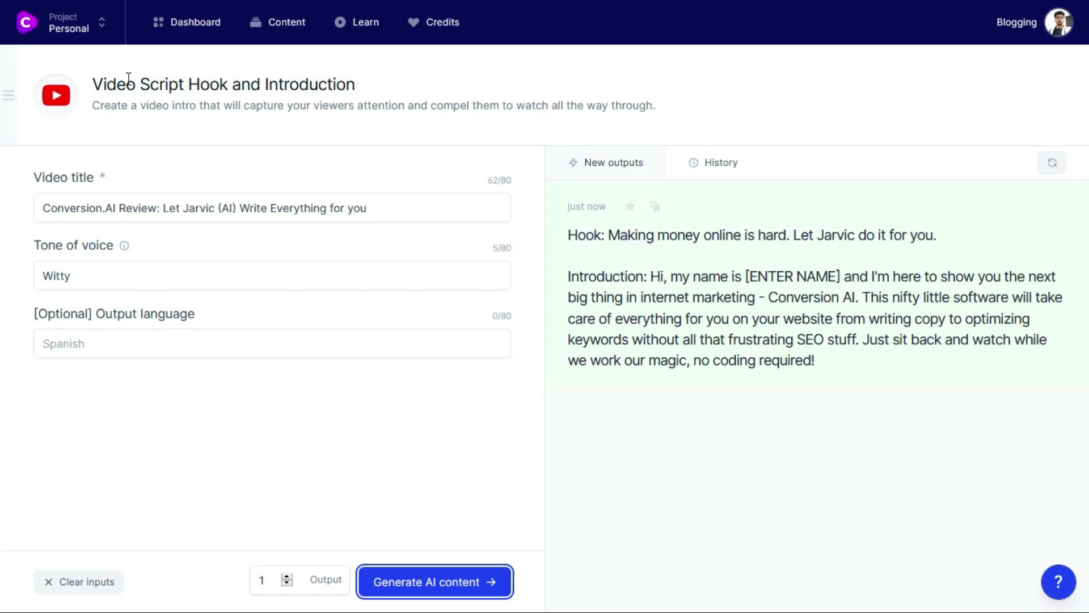
# - Return to the dashboard, scroll down, and open the Engaging Questions template
pyautogui.click(16, 42)
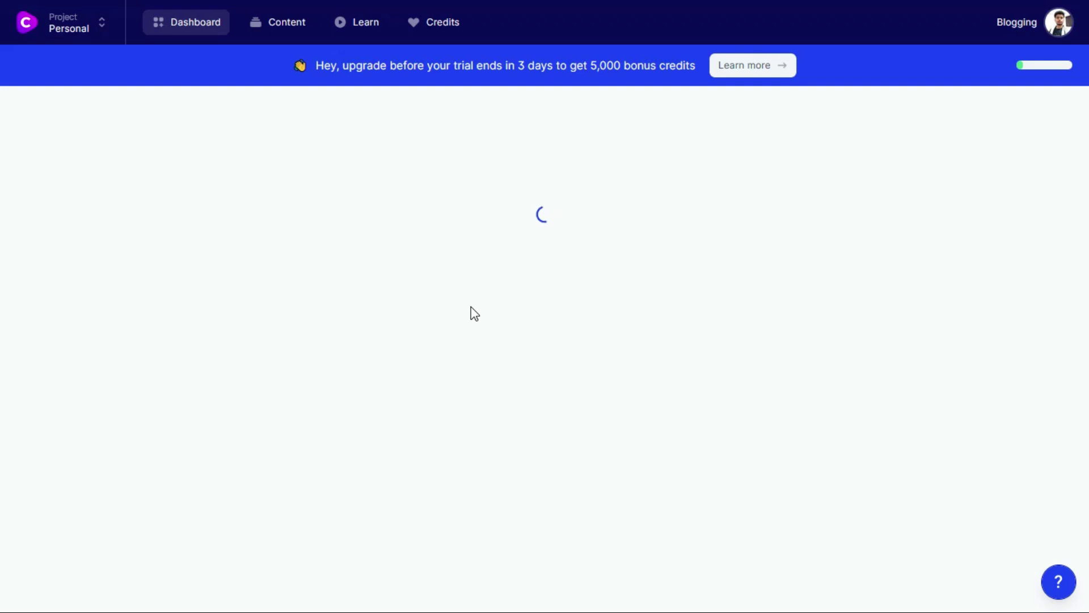
pyautogui.scroll(-8, 3, 380)
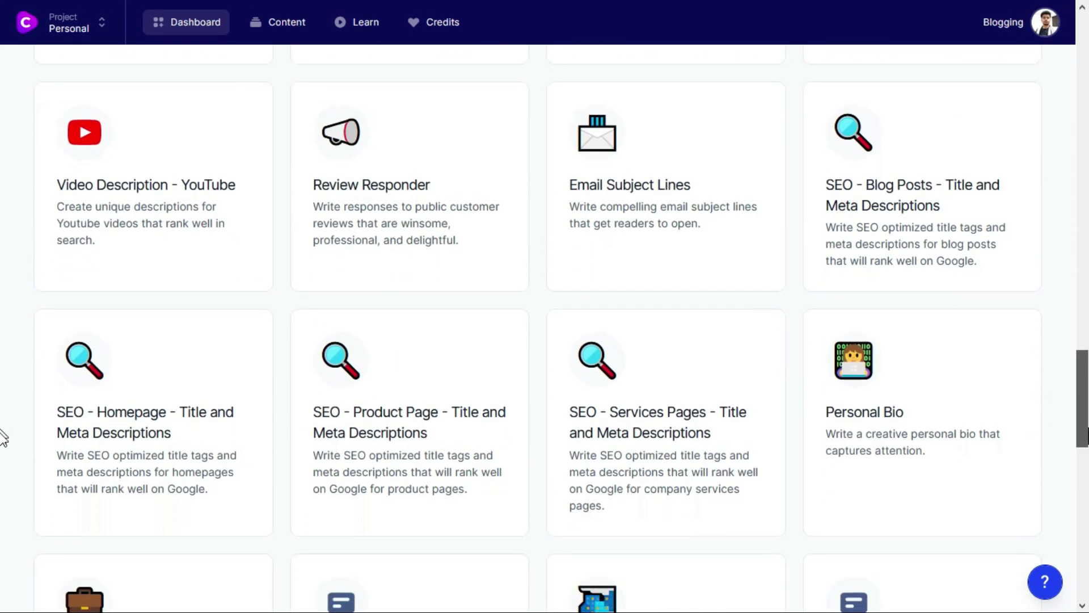
pyautogui.scroll(-3, 2, 452)
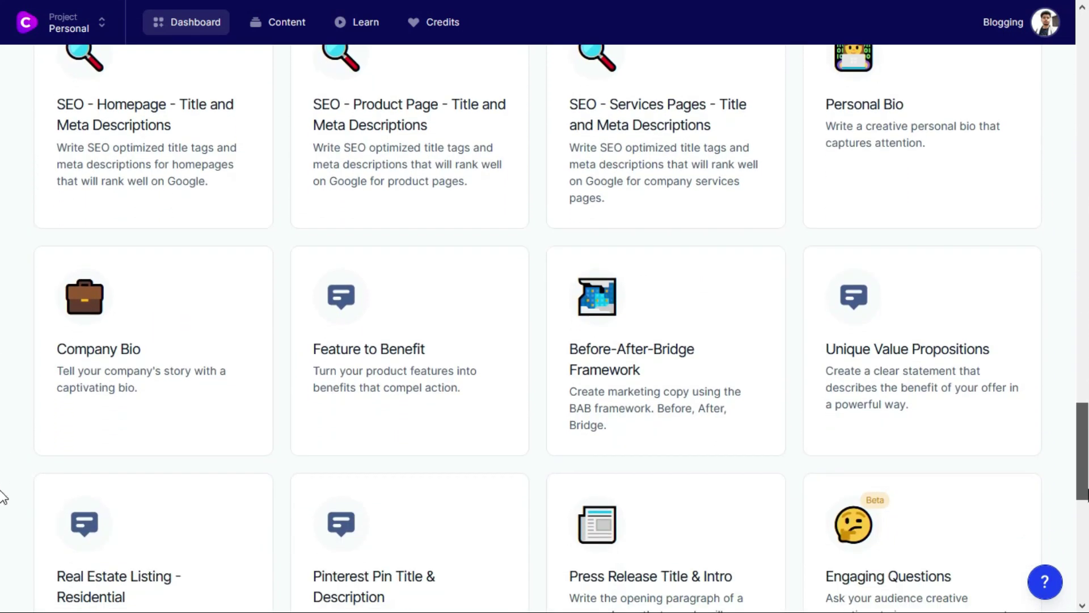
pyautogui.scroll(-3, 3, 499)
pyautogui.scroll(-1, 3, 508)
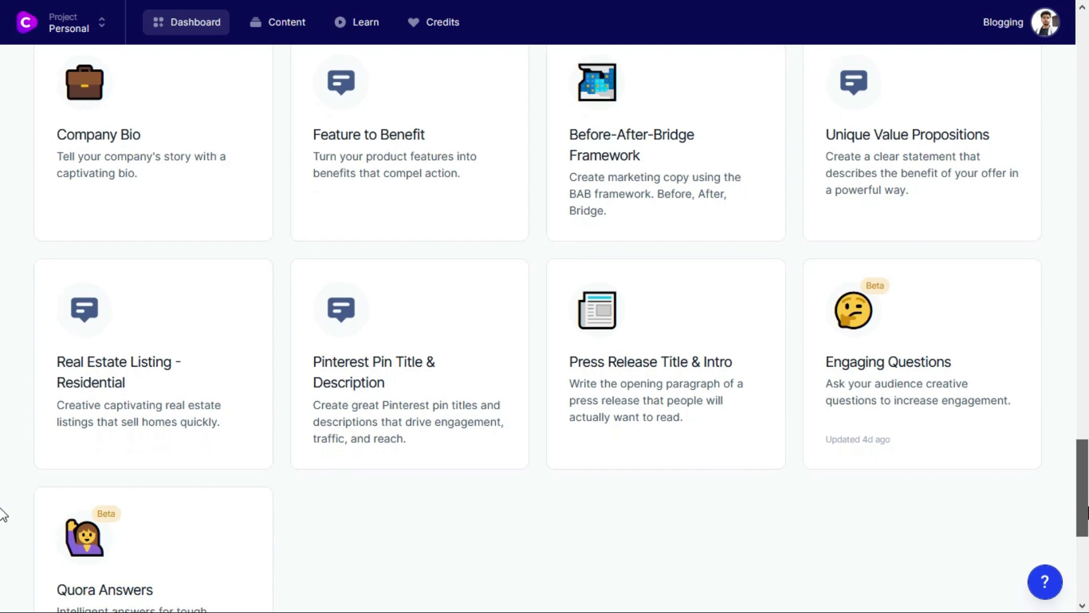
pyautogui.click(901, 398)
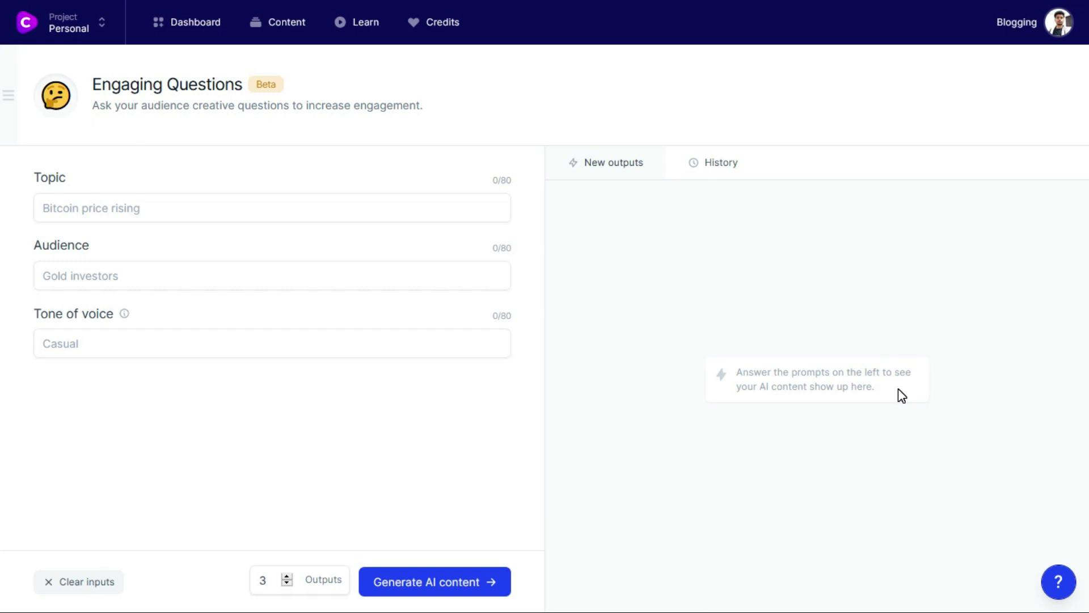
# - Fill in topic 'blogging', audience 'bloggers' and tone 'witty'
pyautogui.click(60, 214)
pyautogui.write('blogging')
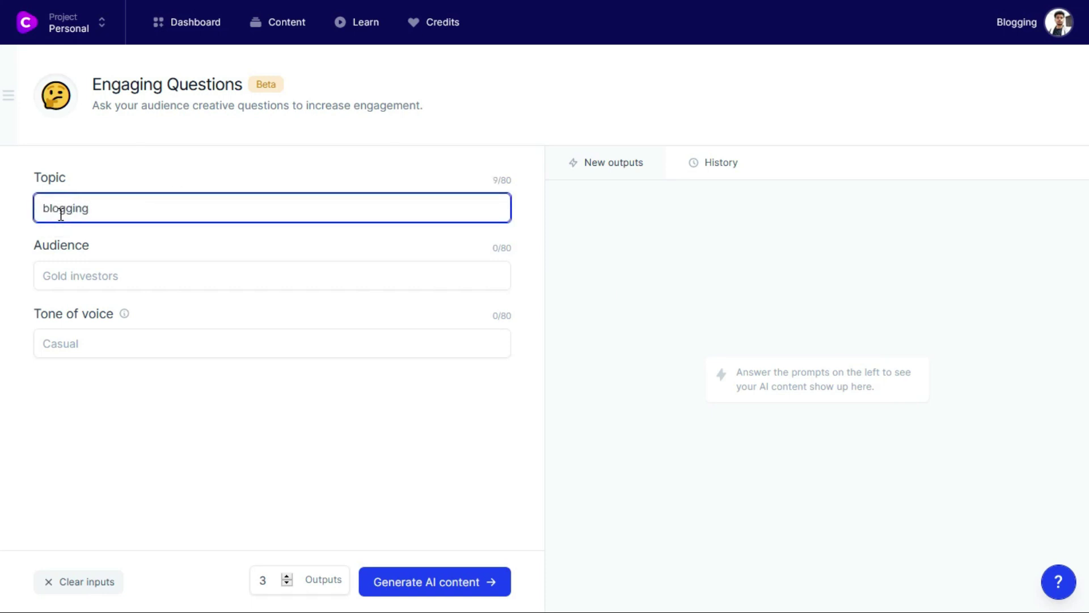
pyautogui.click(68, 272)
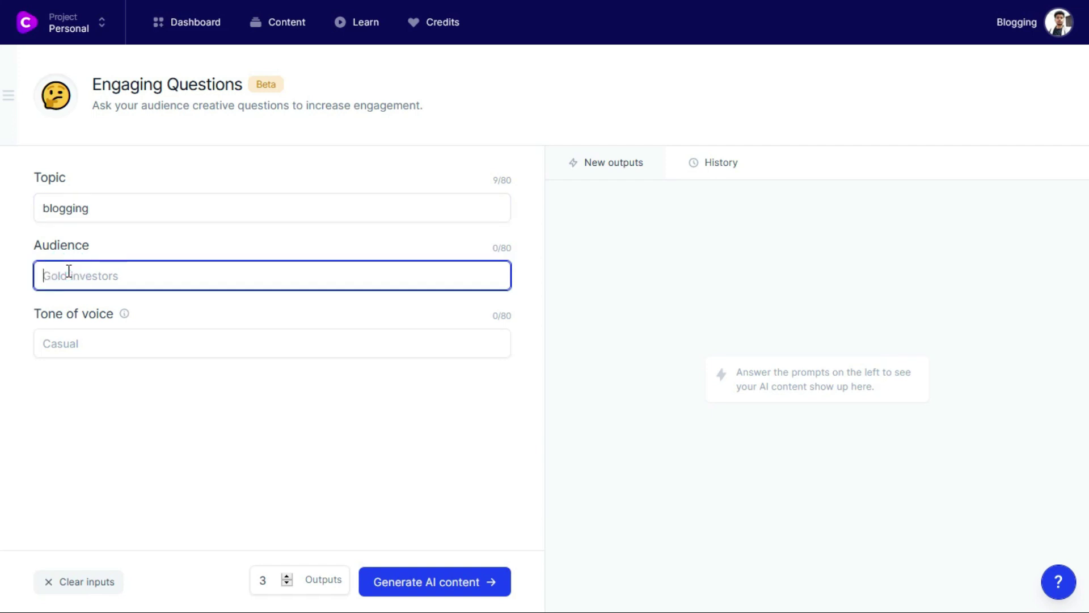
pyautogui.write('bloggers')
pyautogui.click(86, 350)
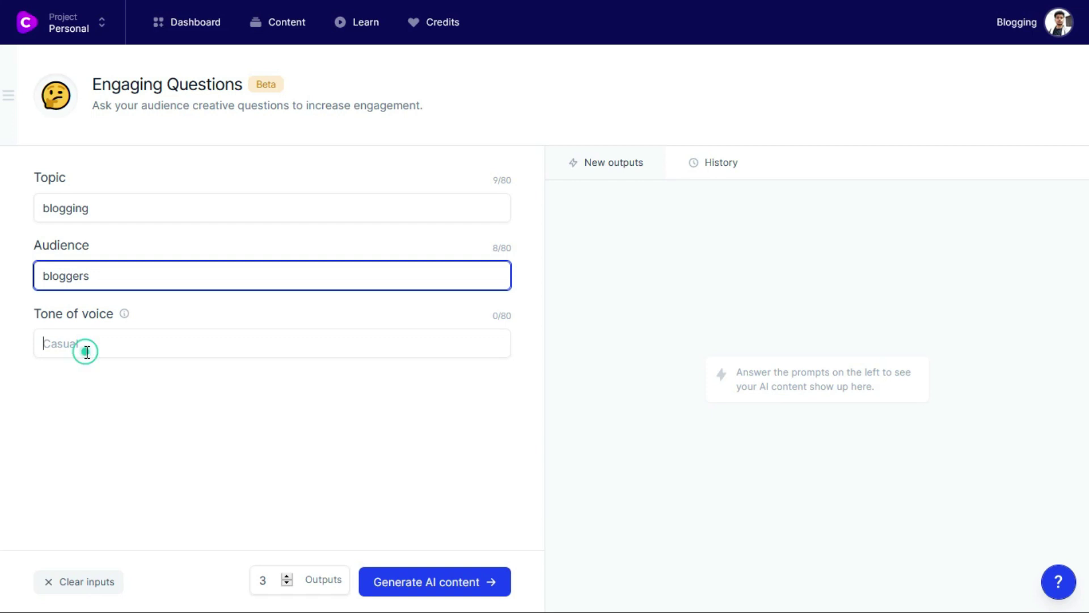
pyautogui.write('witty')
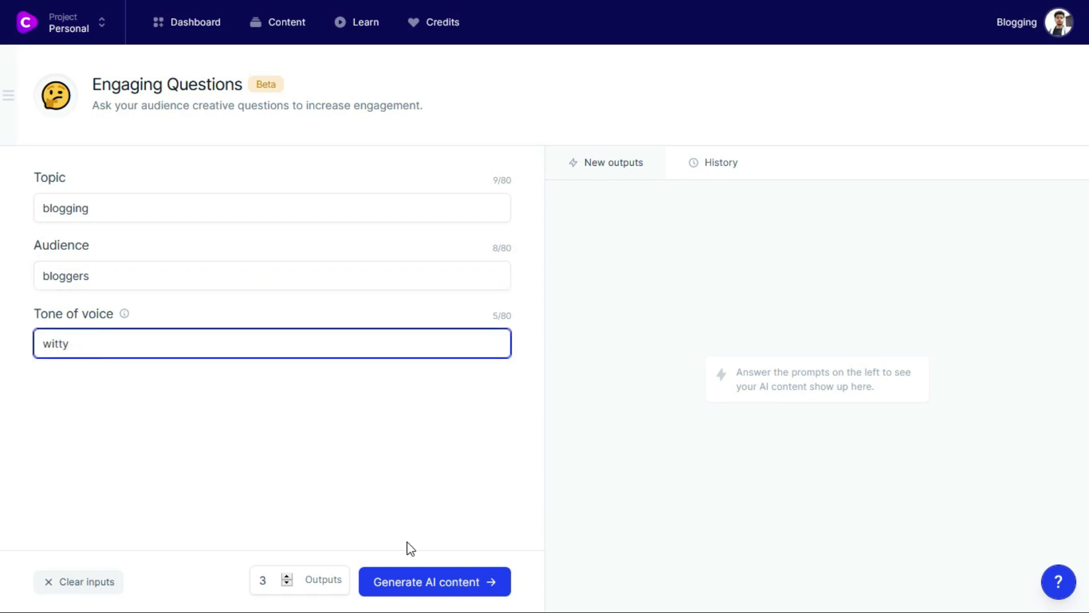
# - Set outputs to 1 and generate the engaging questions
pyautogui.click(439, 578)
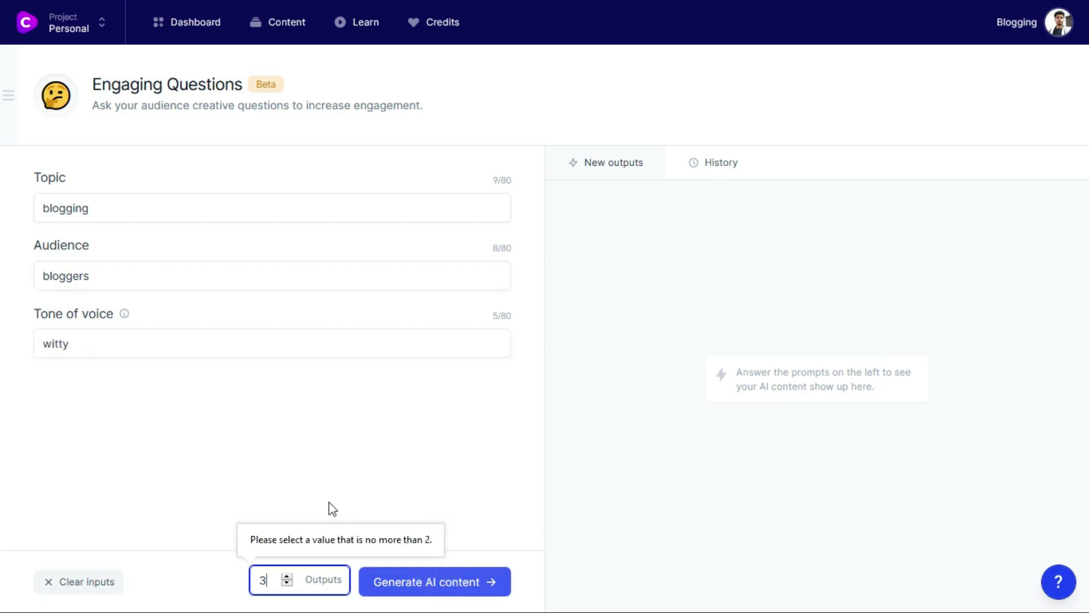
pyautogui.click(268, 579)
pyautogui.write('11')
pyautogui.click(472, 584)
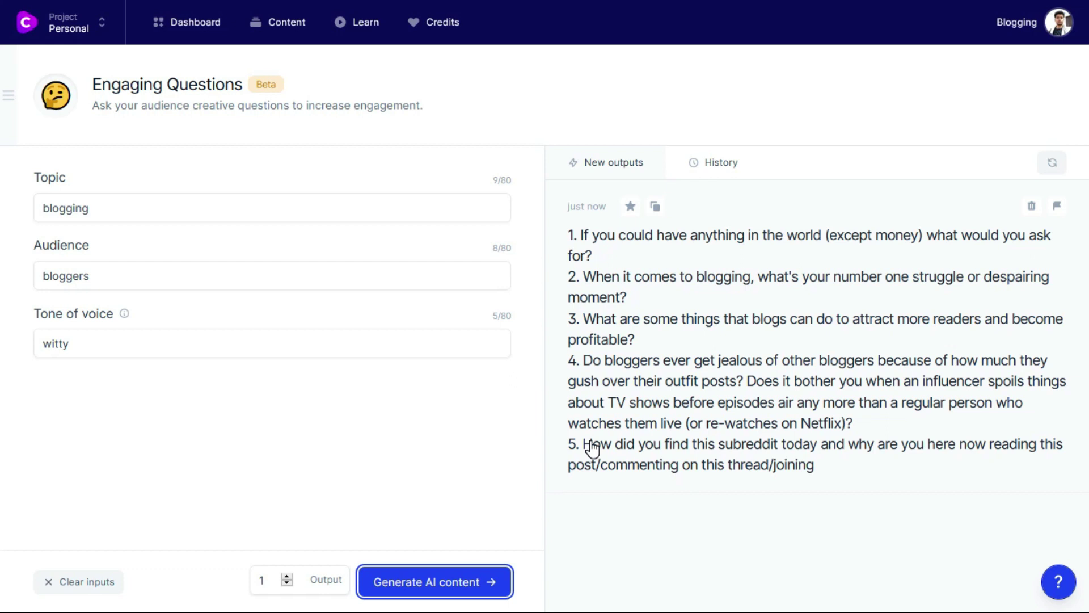
# - Return to the templates dashboard and start a new Long-form assistant document
pyautogui.click(16, 43)
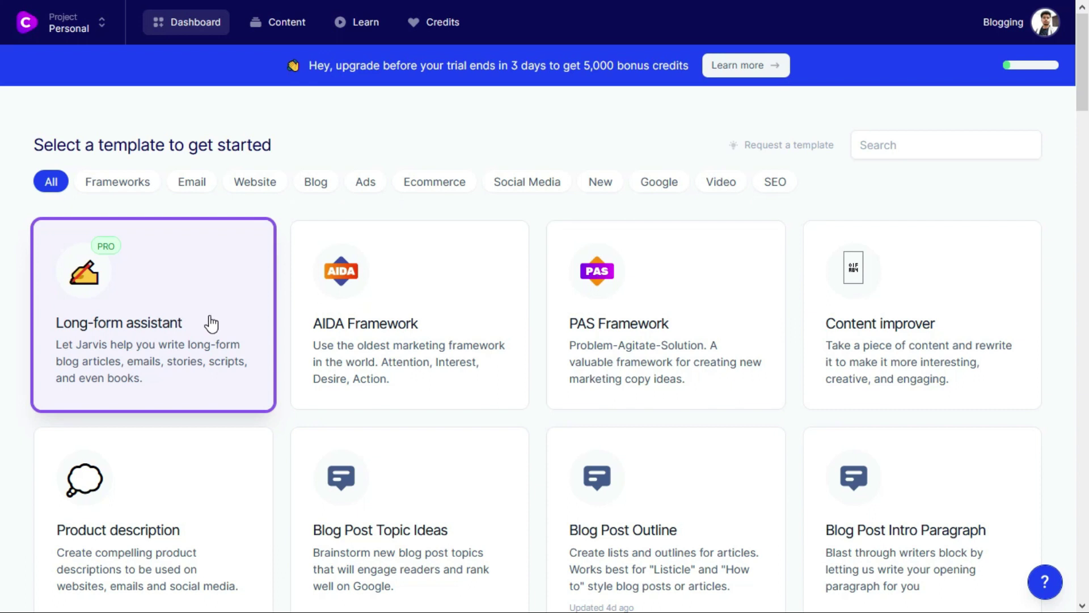
pyautogui.click(131, 332)
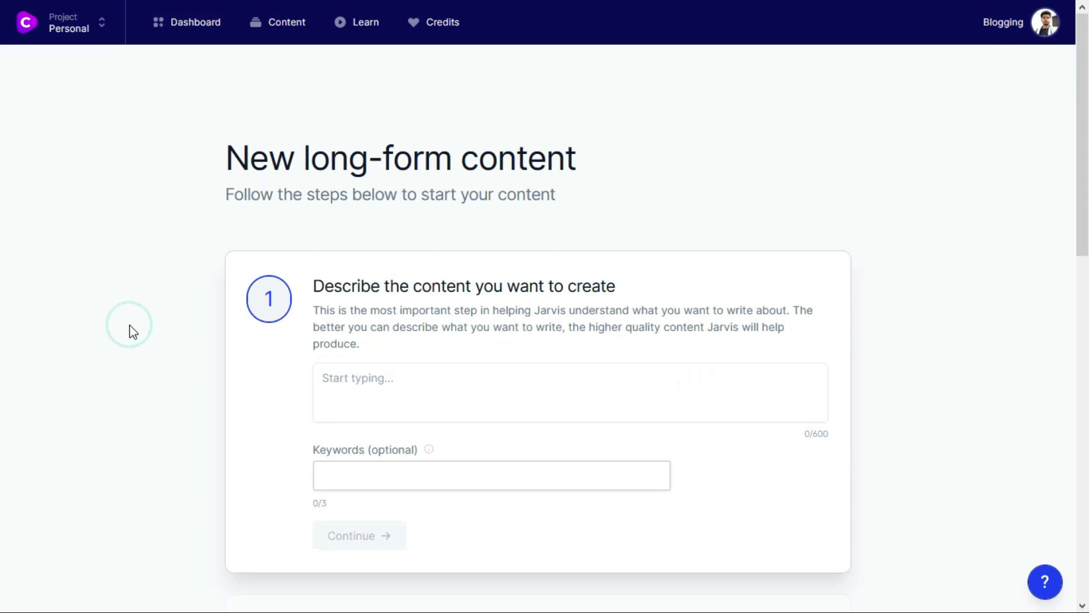
pyautogui.click(385, 393)
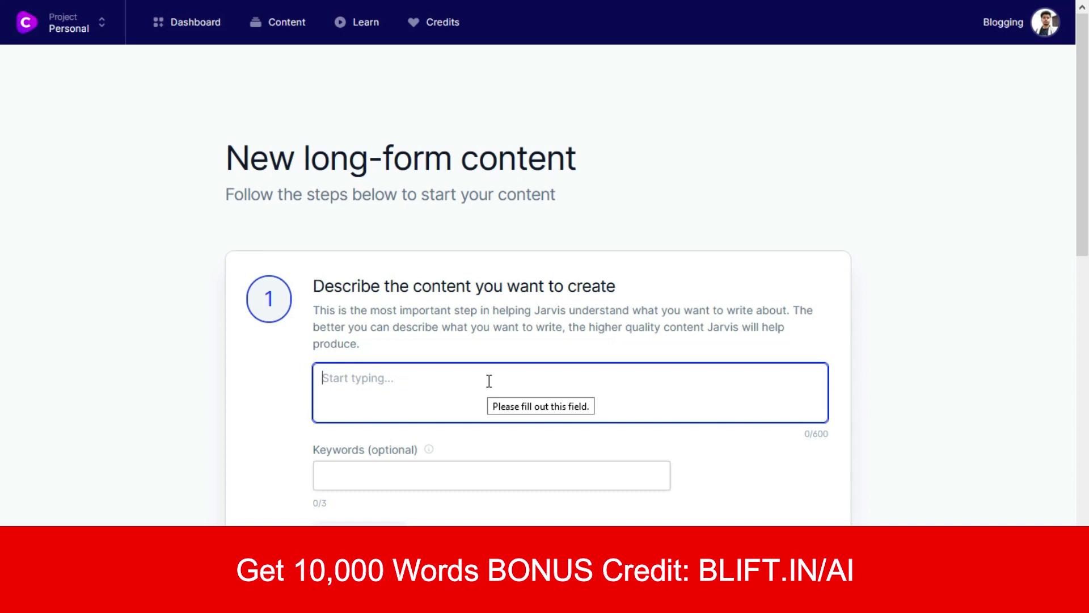
# - Describe the content as detailed website-traffic tips in an easy-to-understand tone, then continue
pyautogui.write('Ho')
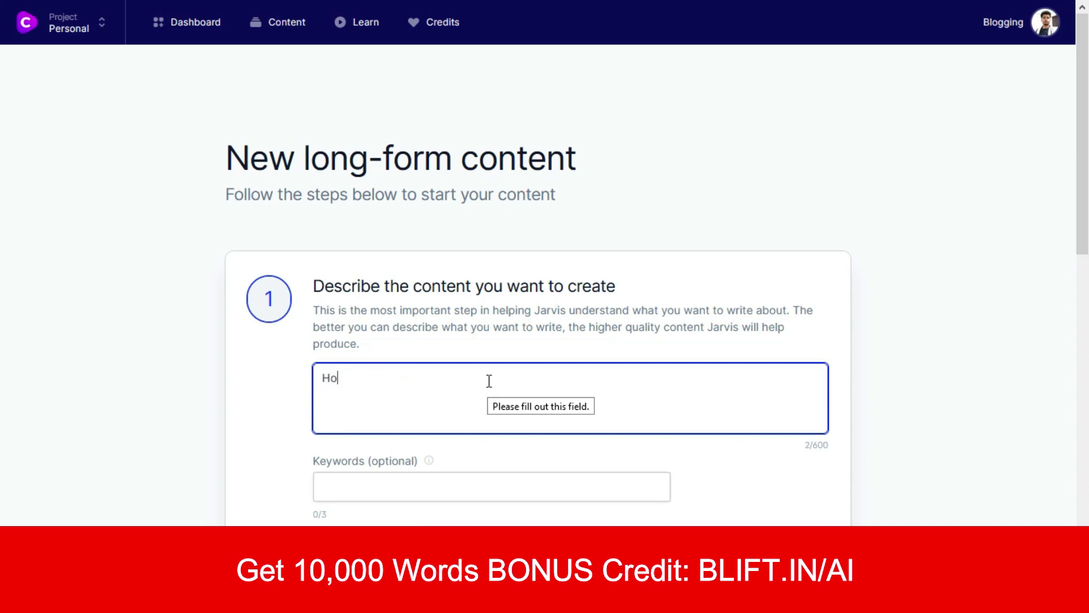
pyautogui.write('w to get tra')
pyautogui.write('ffic')
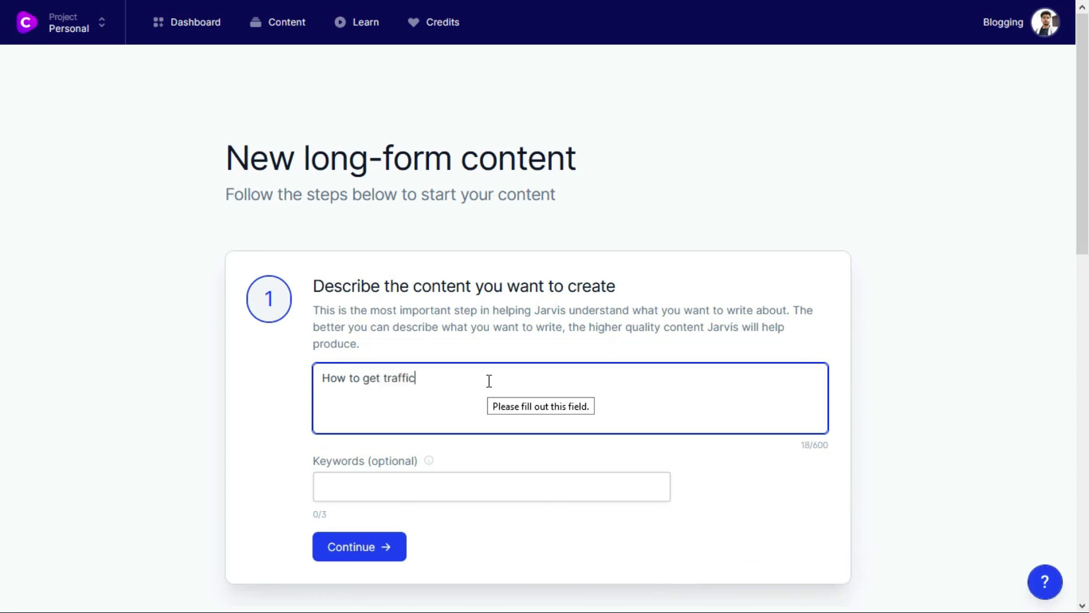
pyautogui.write(' to website. Please cover all the tips in detail and use tone ')
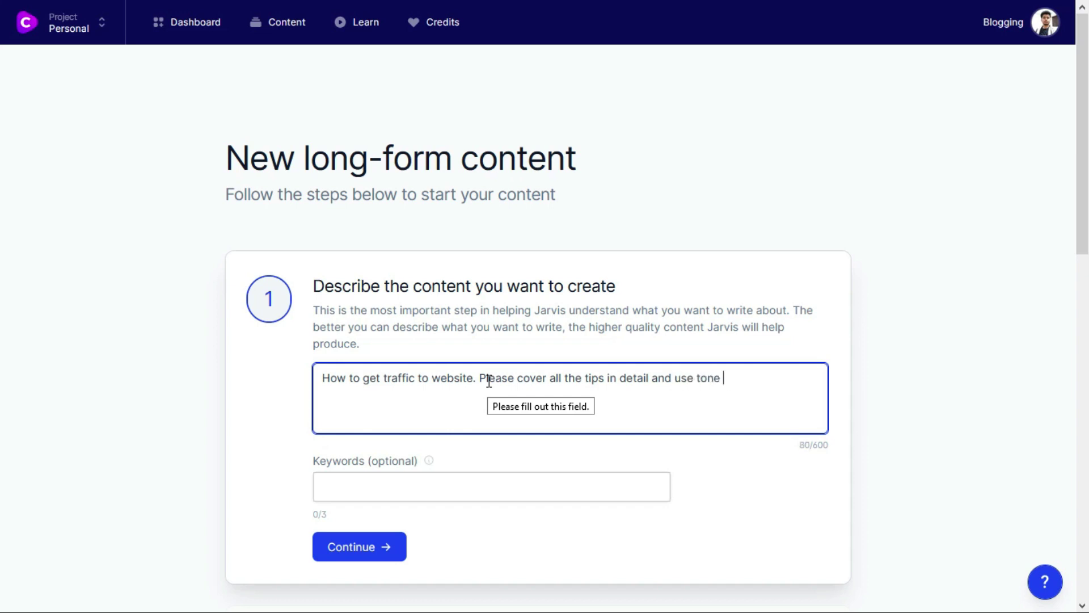
pyautogui.write('of voice easy to understand.')
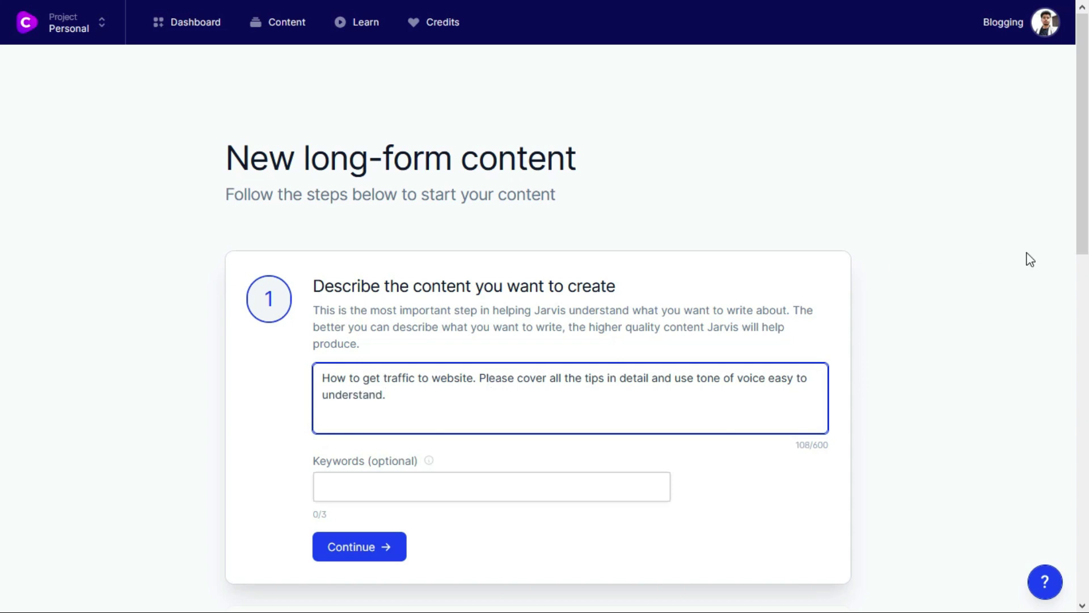
pyautogui.scroll(-3, 3, 264)
pyautogui.click(508, 348)
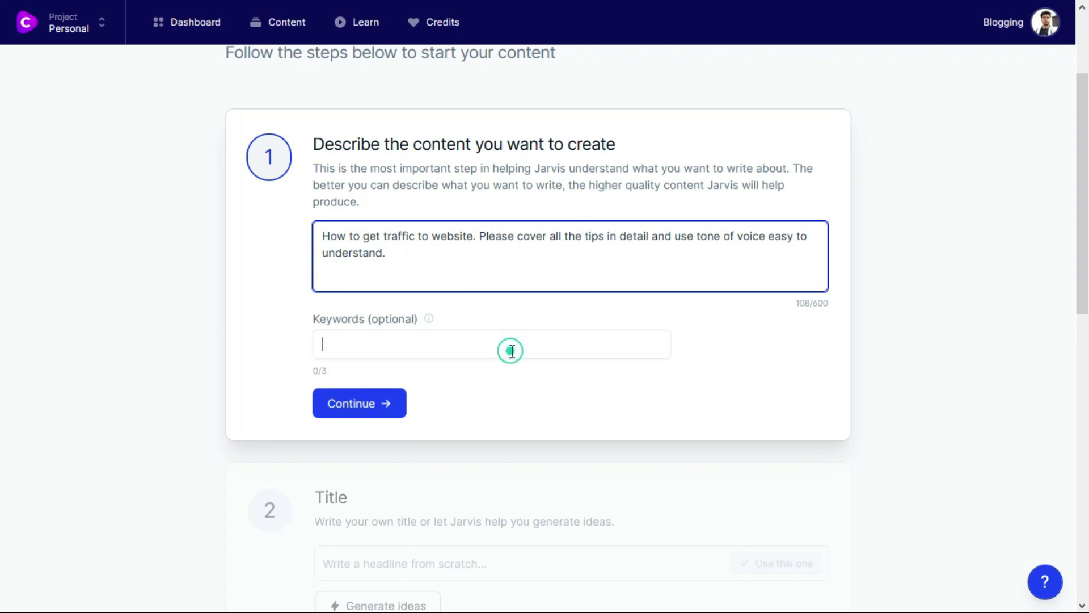
pyautogui.click(360, 408)
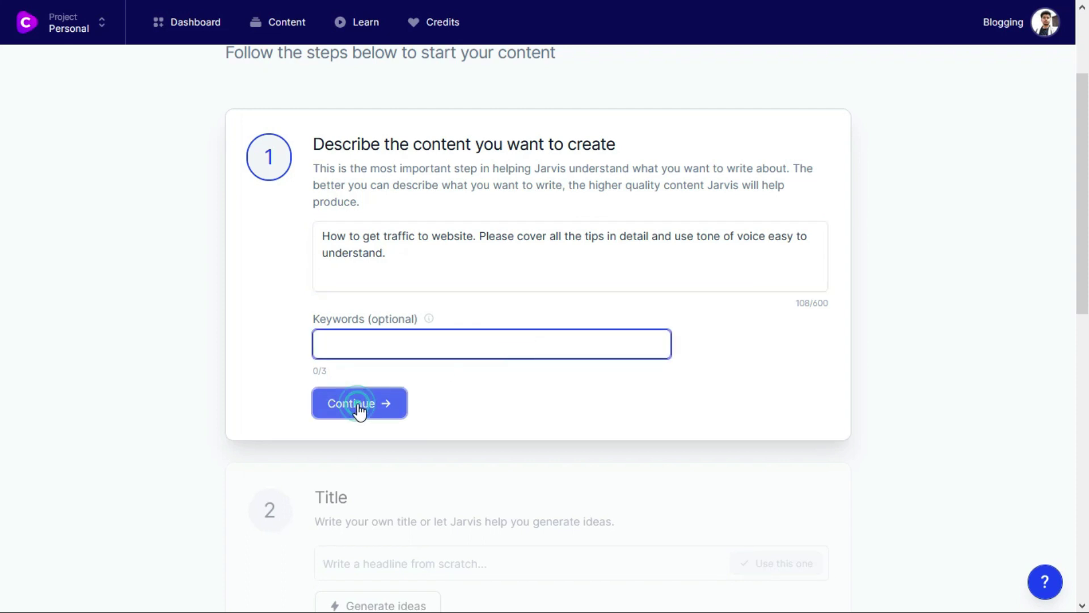
# - Generate title ideas and pick 'How To Get Traffic to Your Blog in 10 Simple Steps'
pyautogui.click(352, 318)
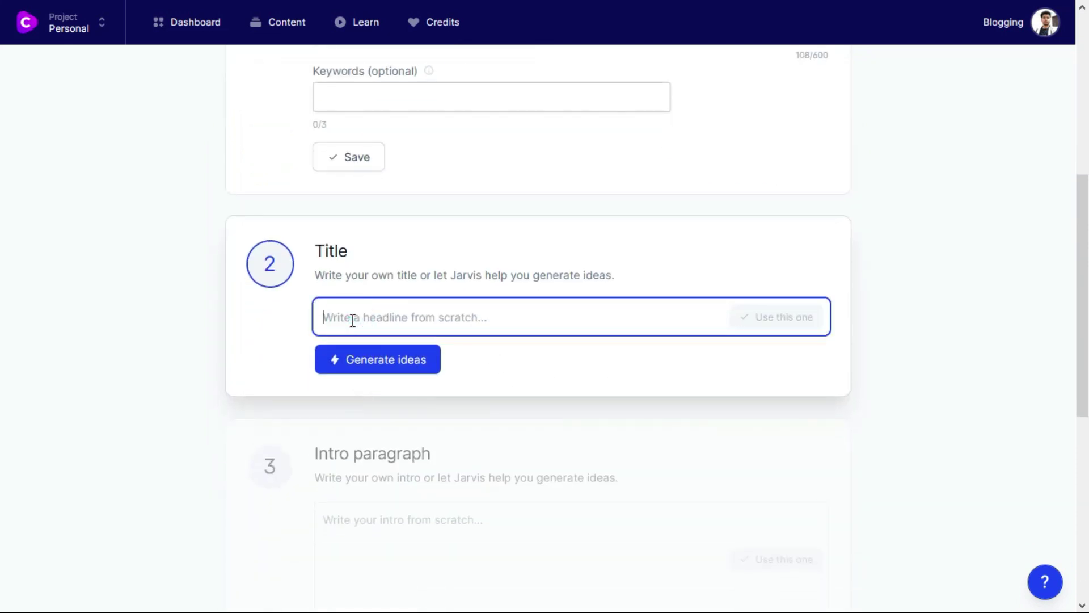
pyautogui.click(400, 366)
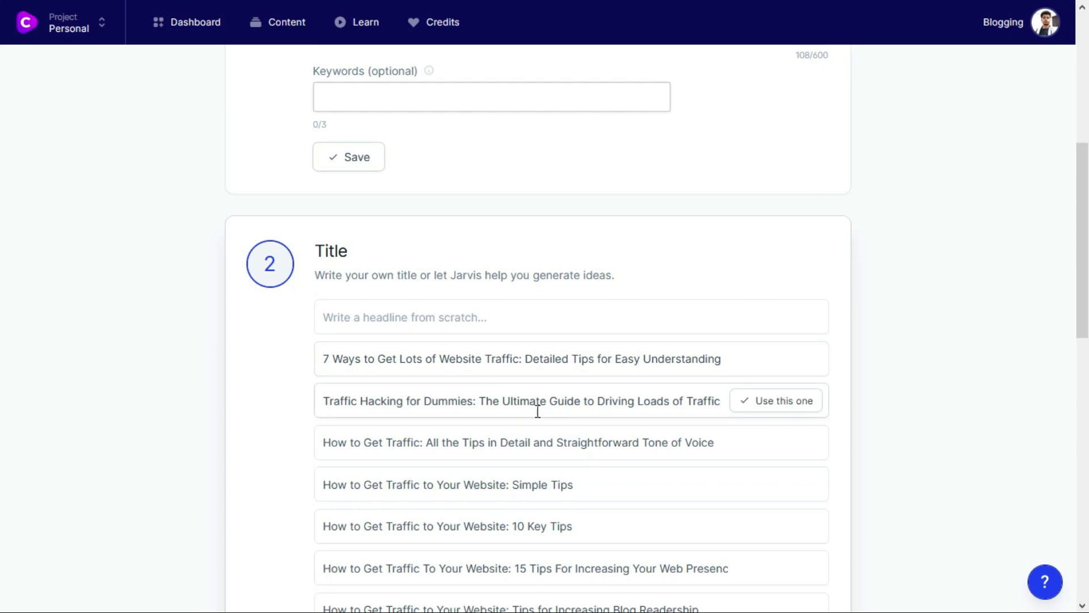
pyautogui.scroll(-1, 410, 369)
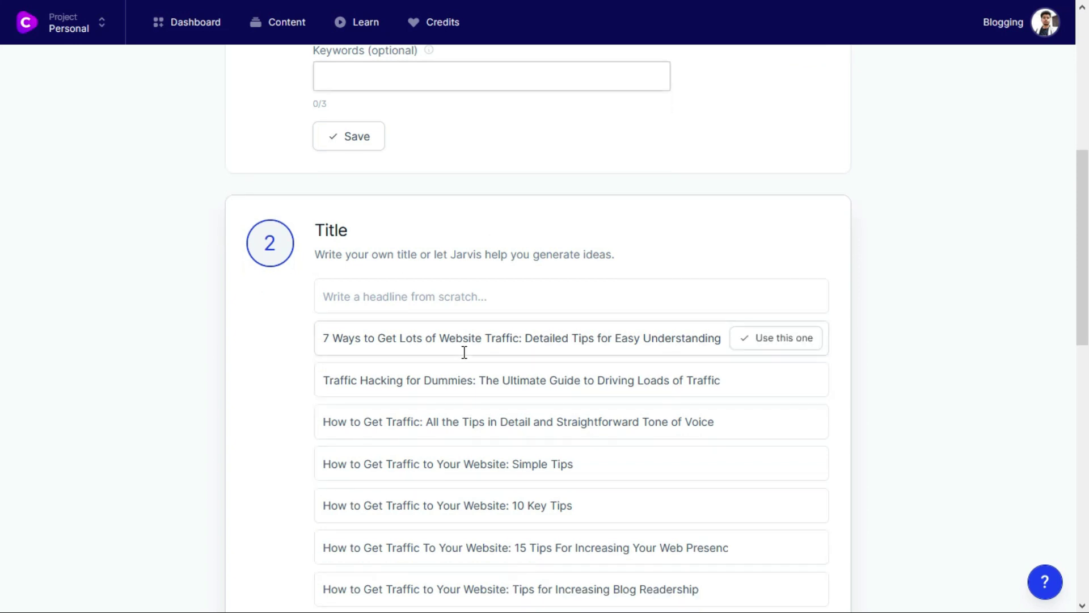
pyautogui.scroll(-3, 1, 278)
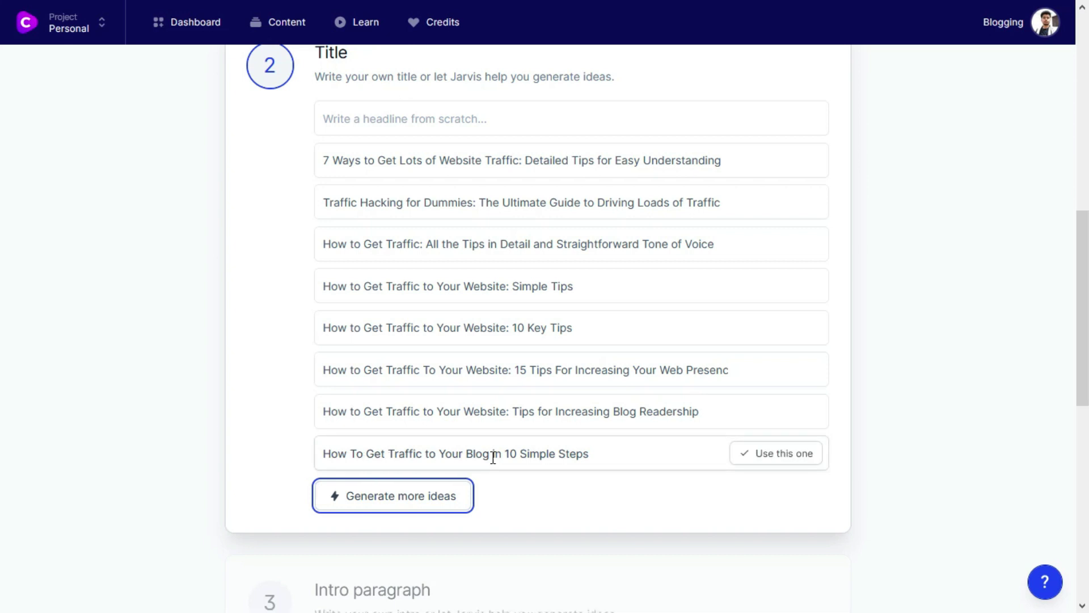
pyautogui.click(776, 460)
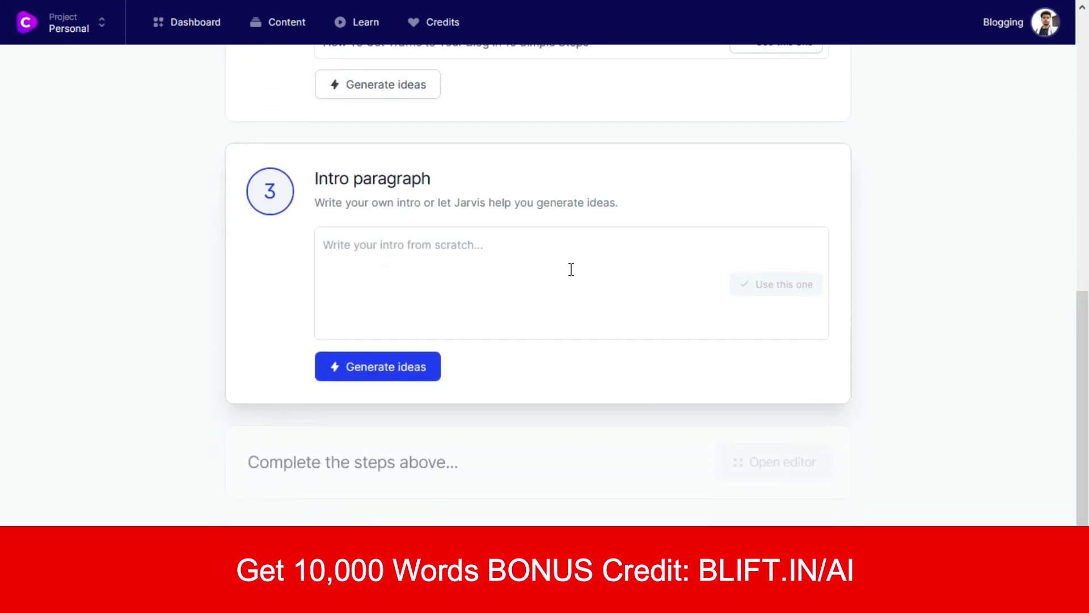
# - Generate intro ideas, use the second one, and open the post in the long-form editor
pyautogui.click(404, 271)
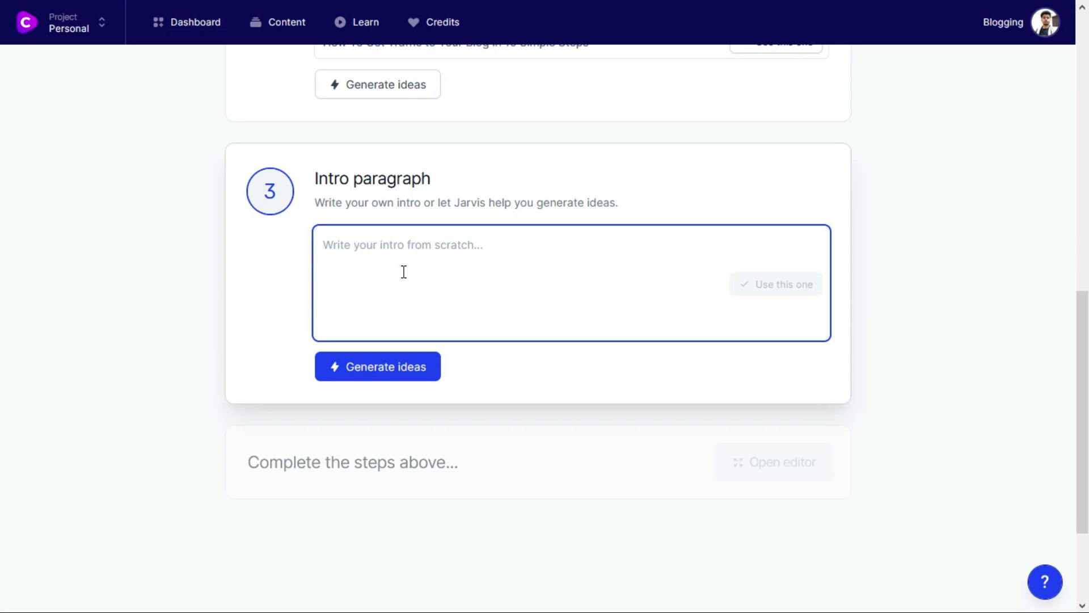
pyautogui.click(388, 367)
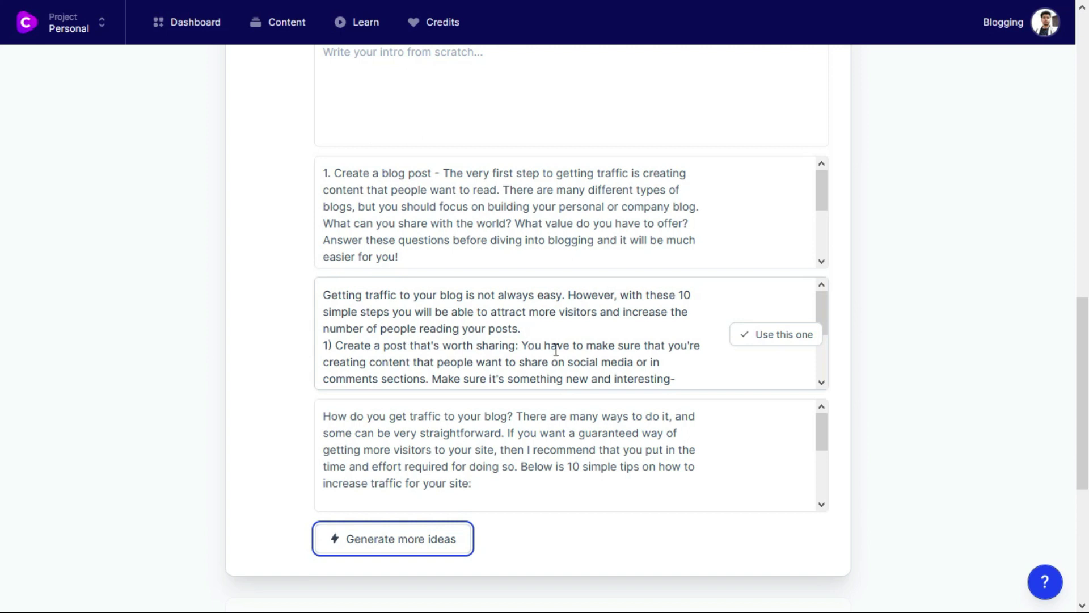
pyautogui.click(764, 341)
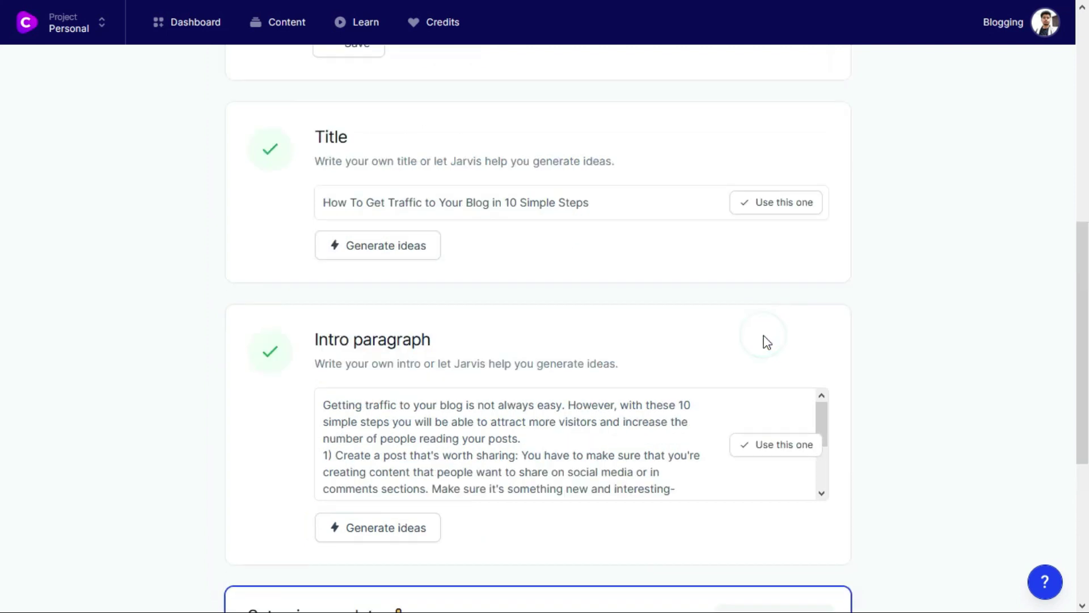
pyautogui.click(778, 304)
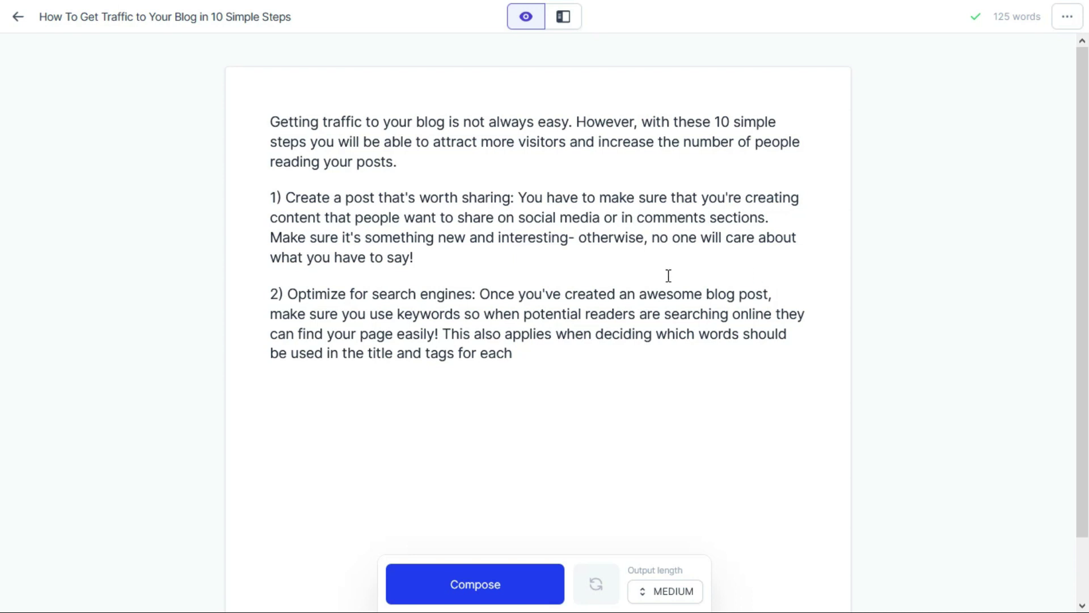
# - Append a 'How to get traffic from Quora?' line and the starter 'Quora is the best platform'
pyautogui.click(530, 356)
pyautogui.press('Return')
pyautogui.write('How to get t')
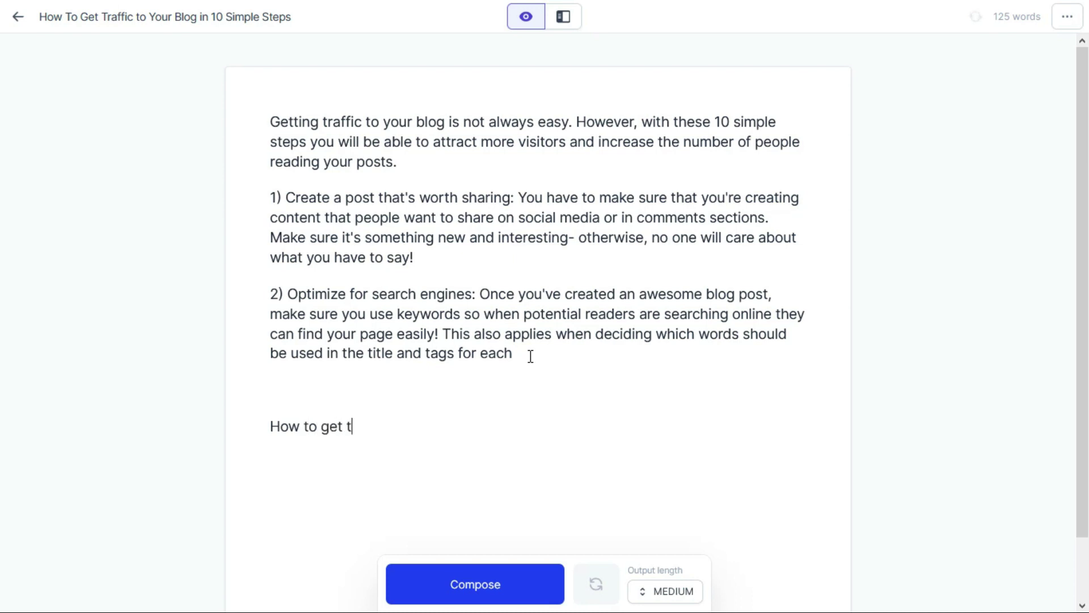
pyautogui.write('raffic from Quora?')
pyautogui.press('Return')
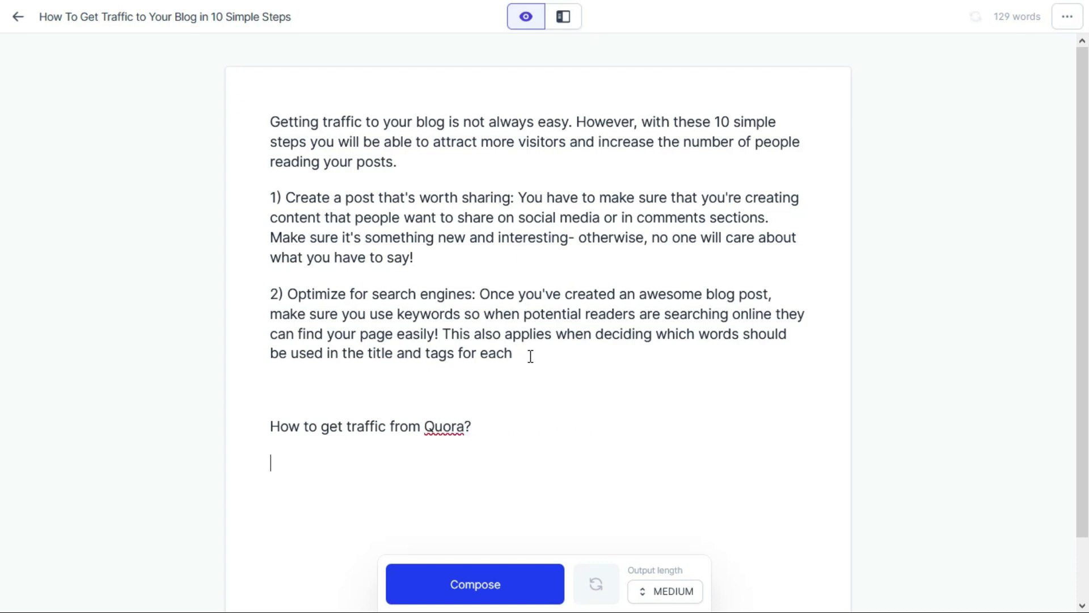
pyautogui.write('Quora is the best platform')
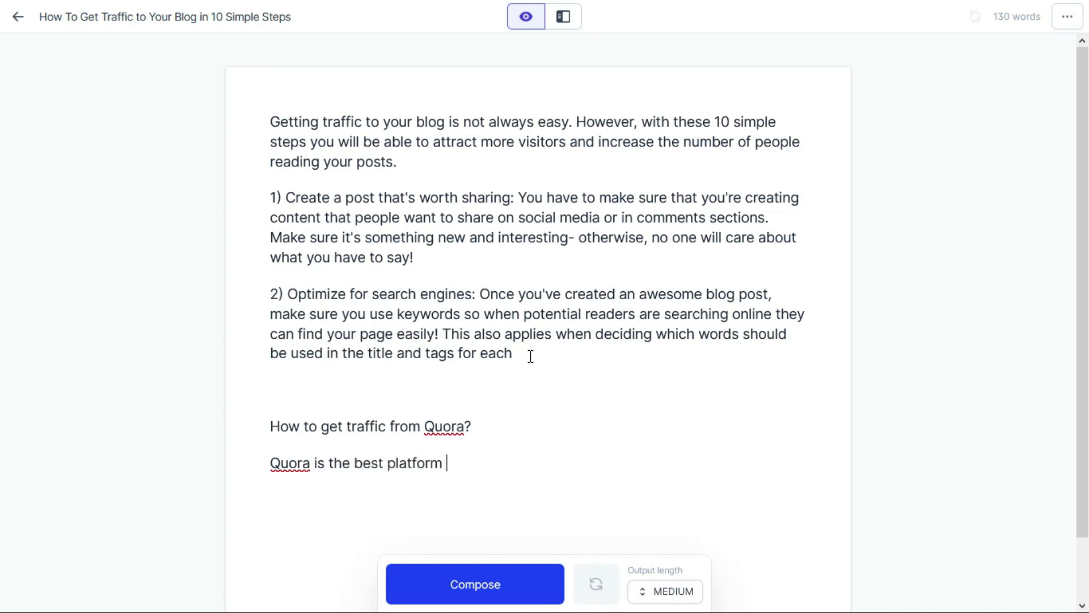
# - Mark the Quora line as a ## heading and extend the sentence with 'to get traffic by answering'
pyautogui.click(271, 426)
pyautogui.write('##')
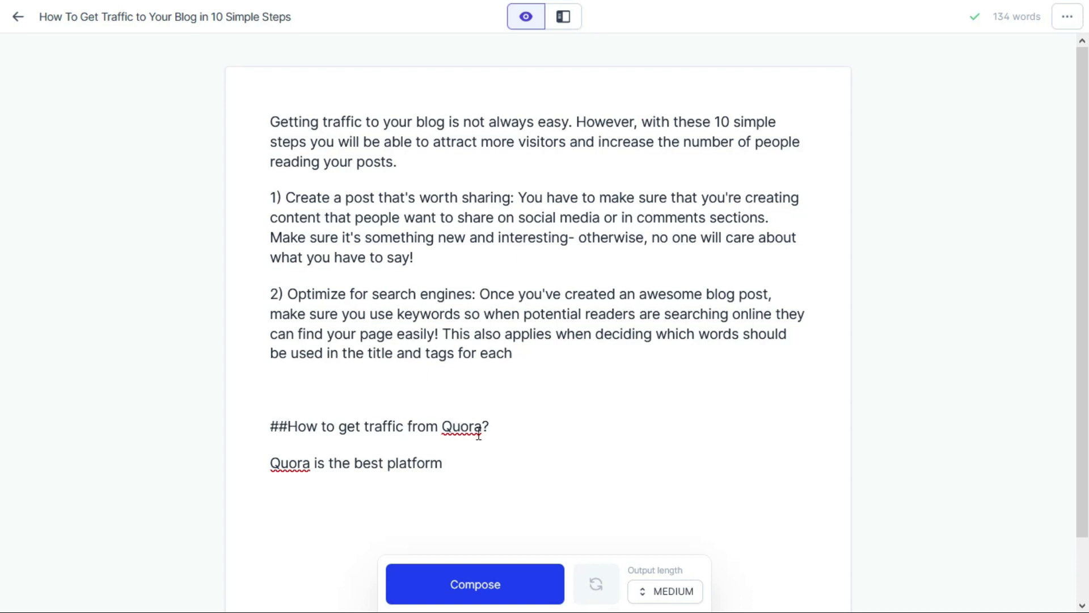
pyautogui.moveTo(287, 427); pyautogui.dragTo(262, 430)
pyautogui.click(335, 462)
pyautogui.click(445, 463)
pyautogui.write('to get traffic by answering')
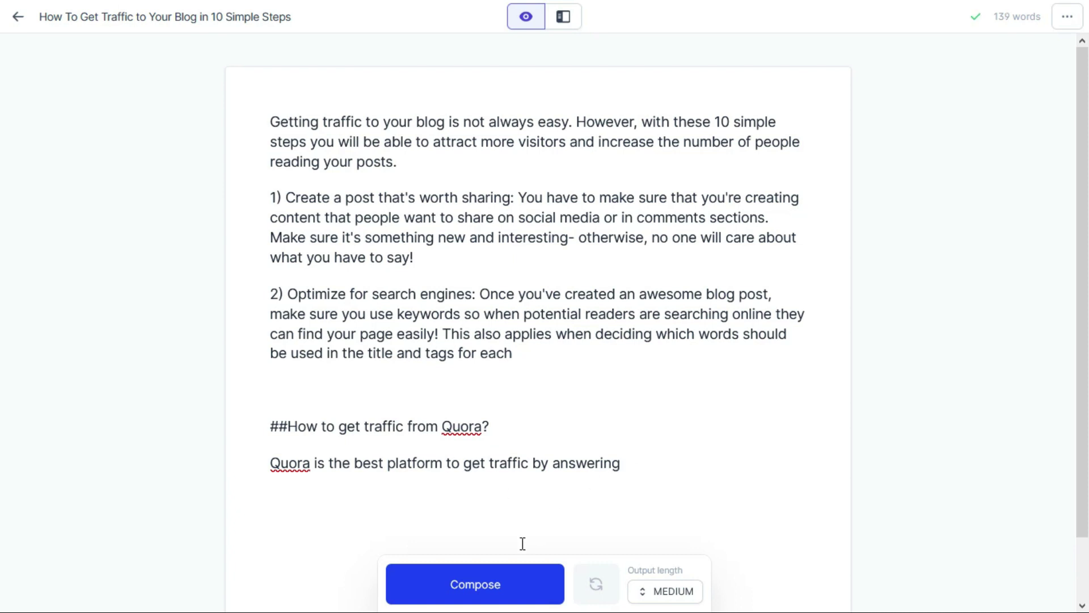
# - Have the AI compose continuation paragraphs twice from the end of the post
pyautogui.click(493, 585)
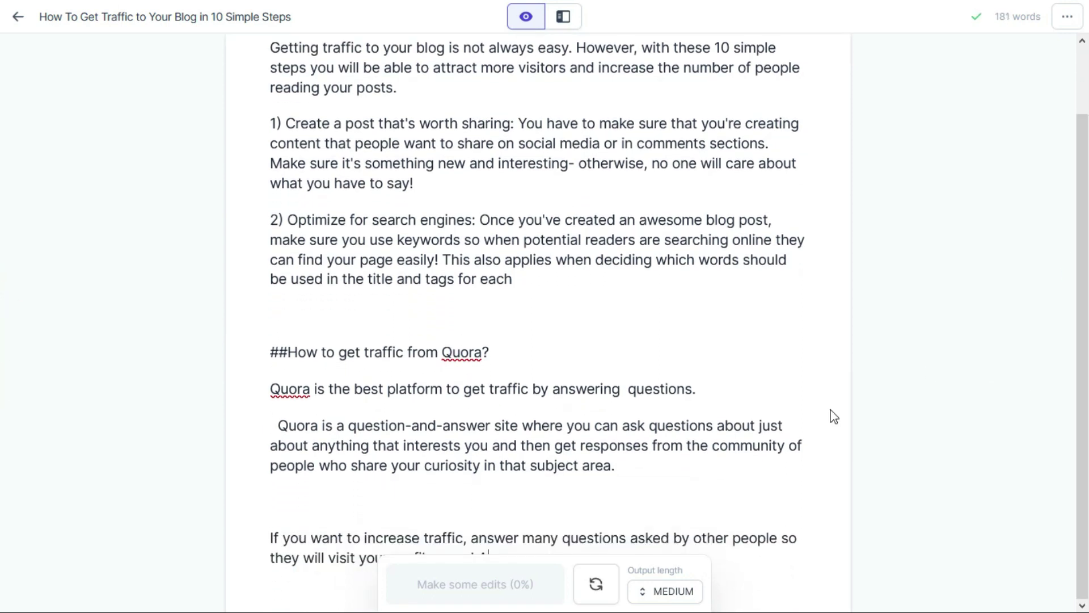
pyautogui.click(640, 454)
pyautogui.click(530, 569)
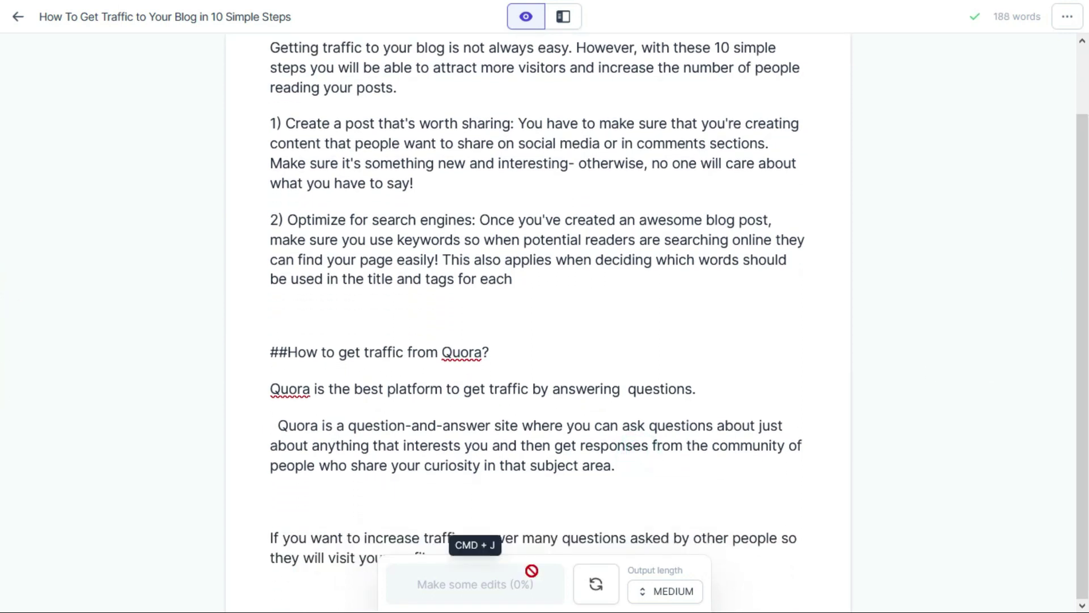
pyautogui.click(518, 582)
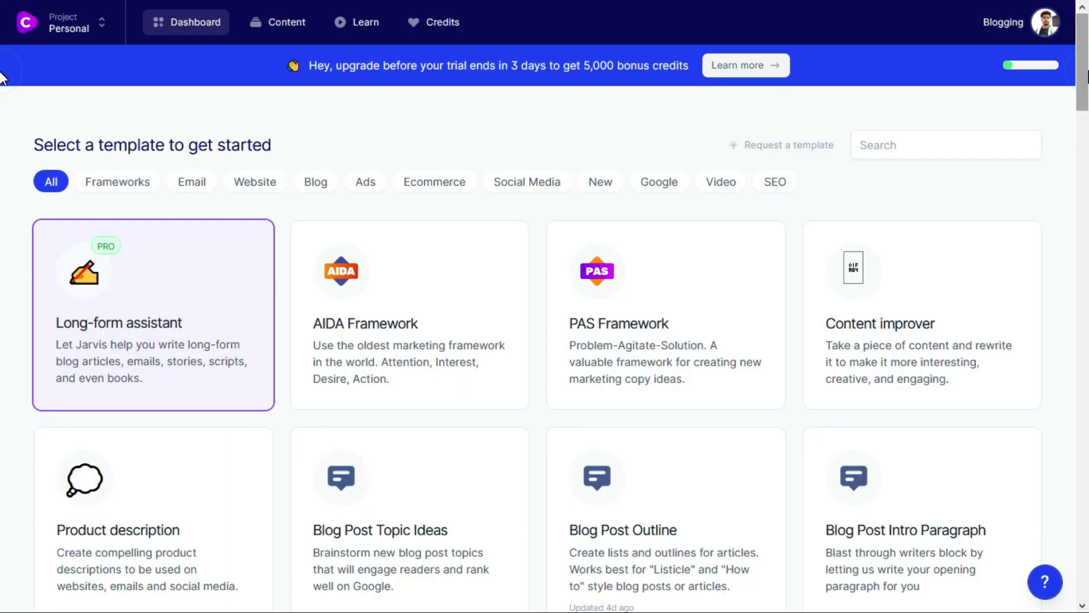
# - Scroll through the dashboard's template grid, past Blog Post Conclusion Paragraph and the ad headline templates
pyautogui.scroll(-15, 3, 284)
pyautogui.scroll(-20, 3, 283)
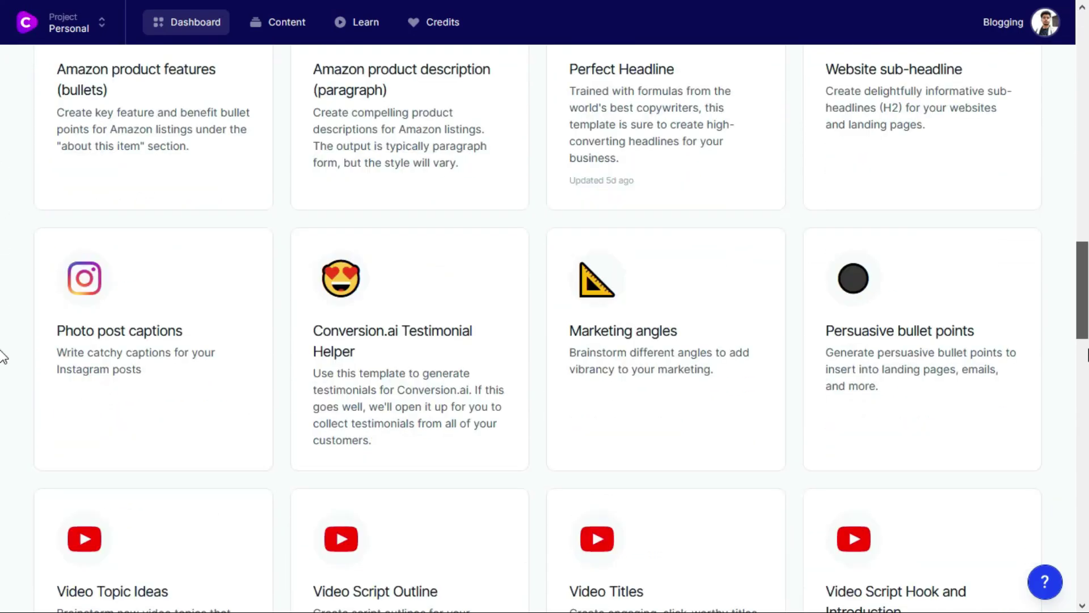
pyautogui.moveTo(1087, 550); pyautogui.dragTo(1085, 62)
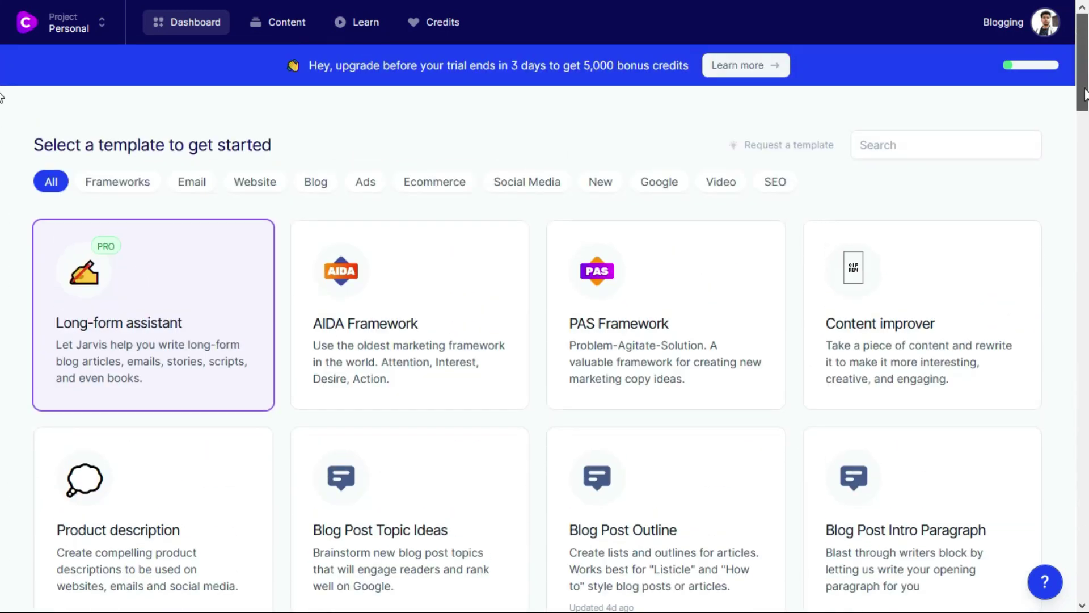
pyautogui.scroll(-15, 2, 244)
pyautogui.scroll(-10, 3, 284)
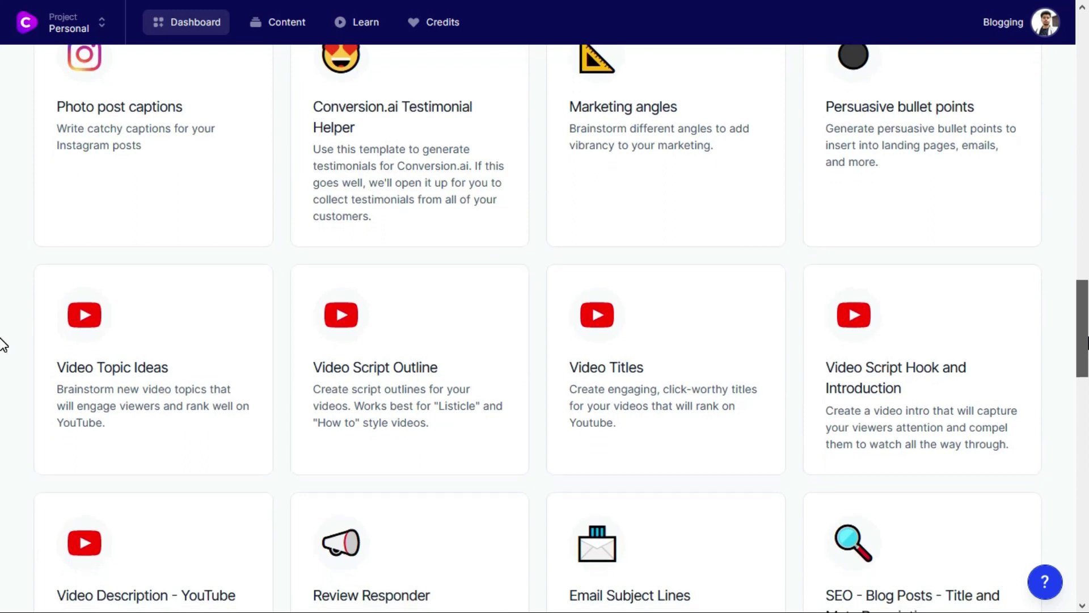
pyautogui.scroll(-1, 3, 345)
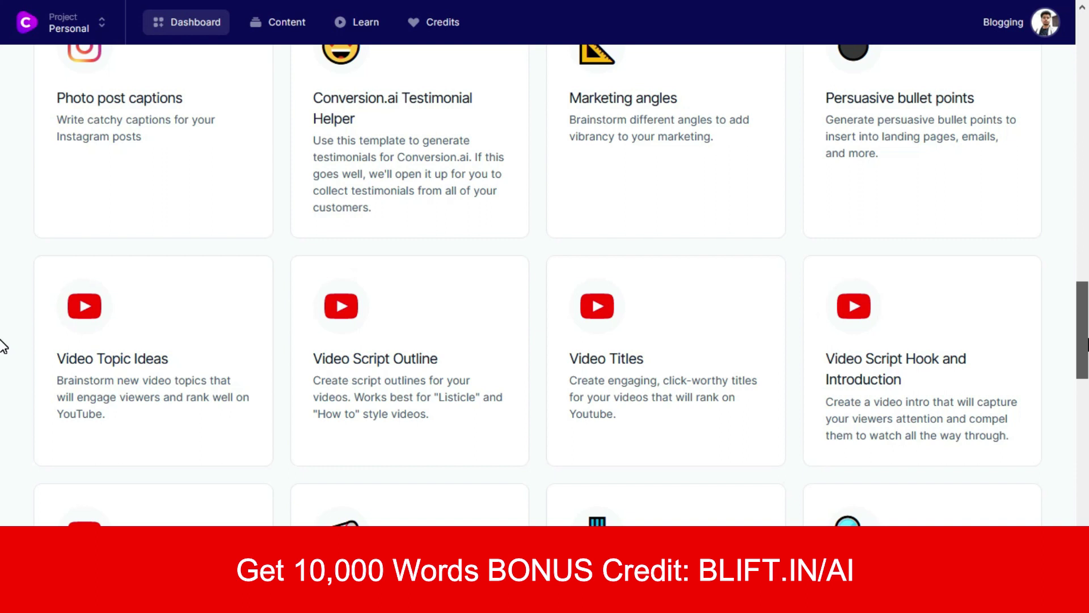
pyautogui.scroll(-5, 3, 346)
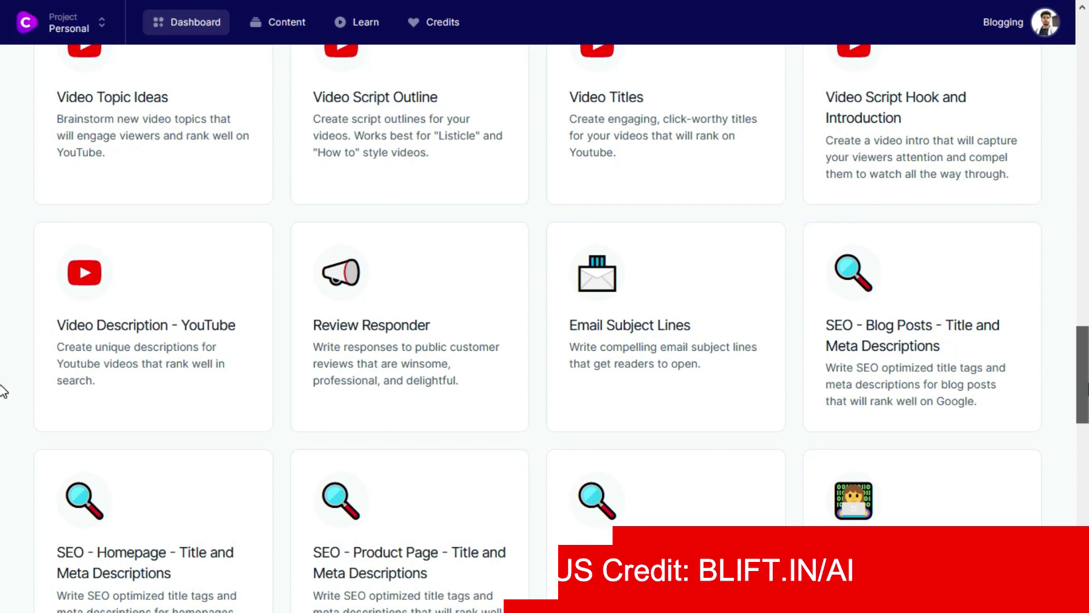
pyautogui.moveTo(1084, 389); pyautogui.dragTo(1085, 183)
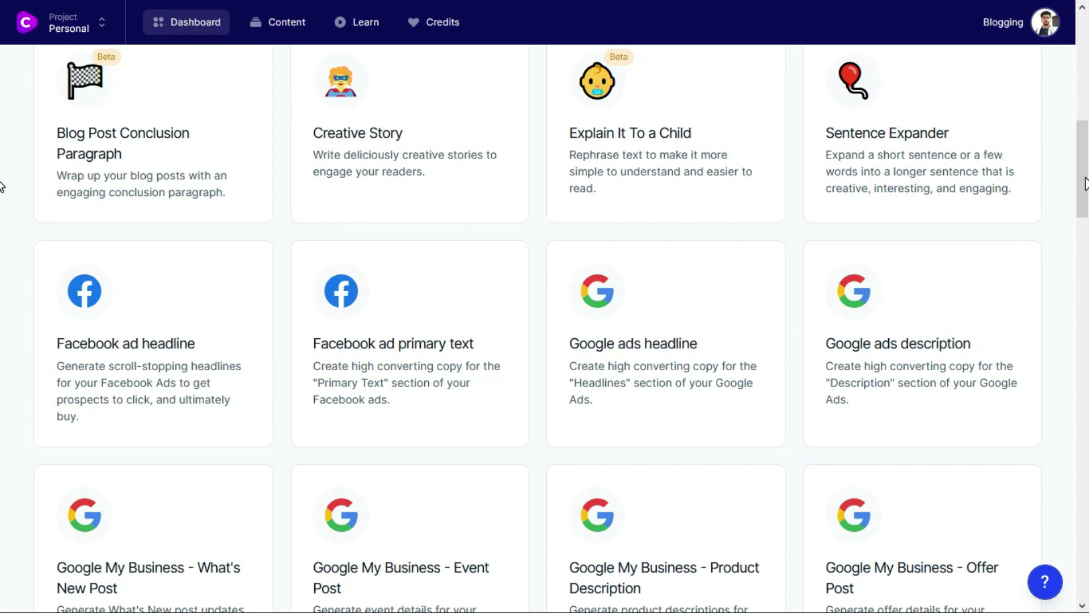